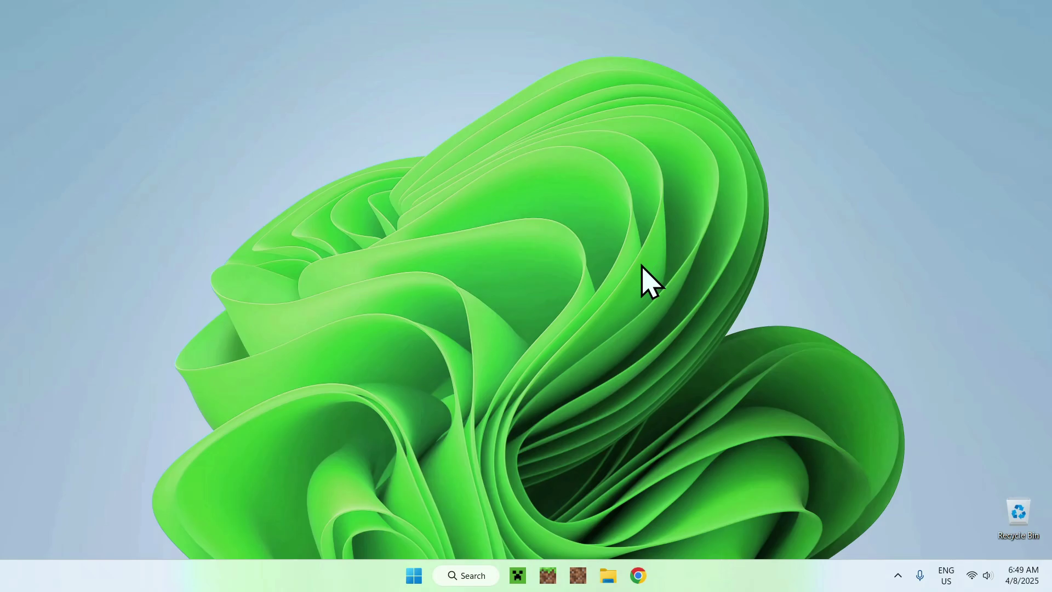
Step: Search Google for NeoForge and download the neoforge-21.5.29-beta installer jar from neoforged.net
click(638, 575)
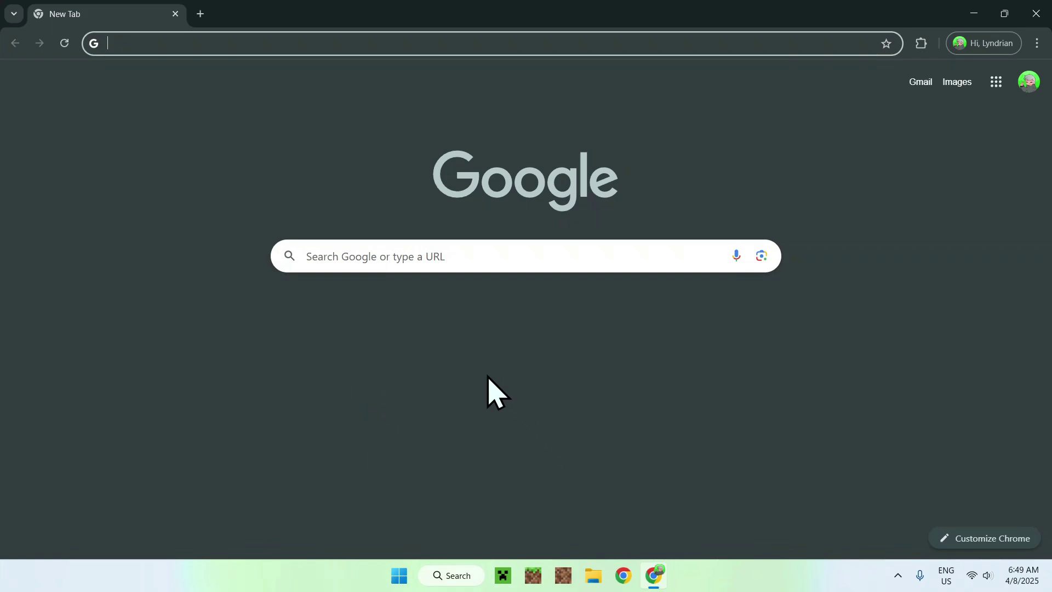
click(476, 255)
text(NeoForge)
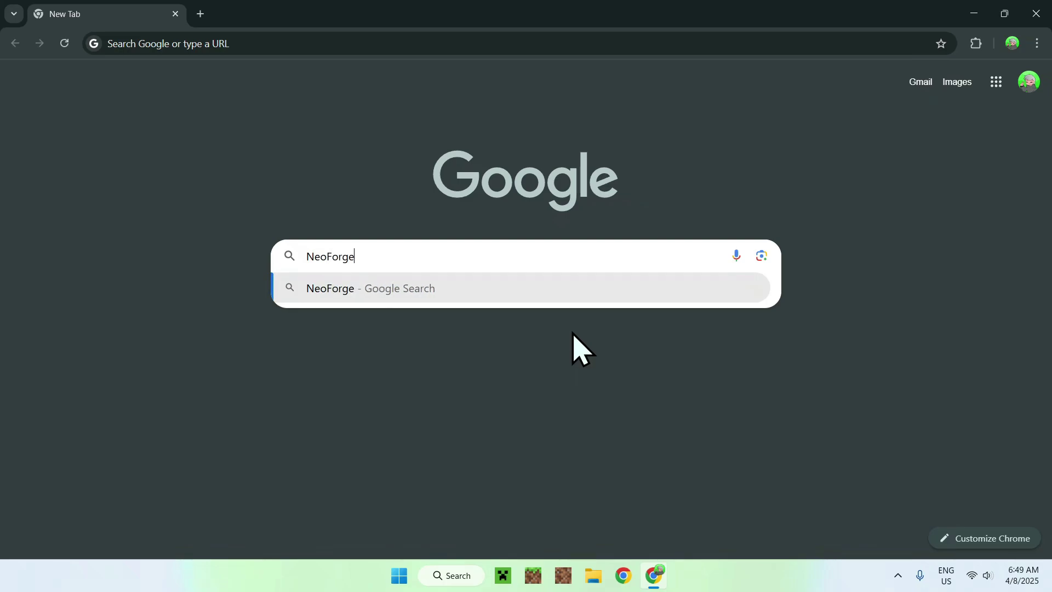
key(Return)
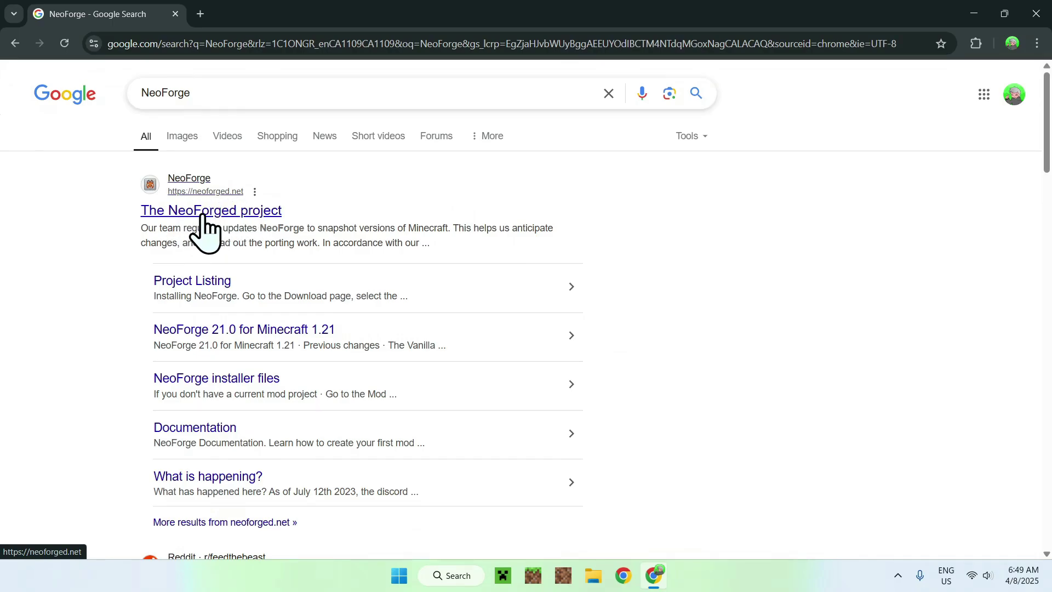
click(204, 214)
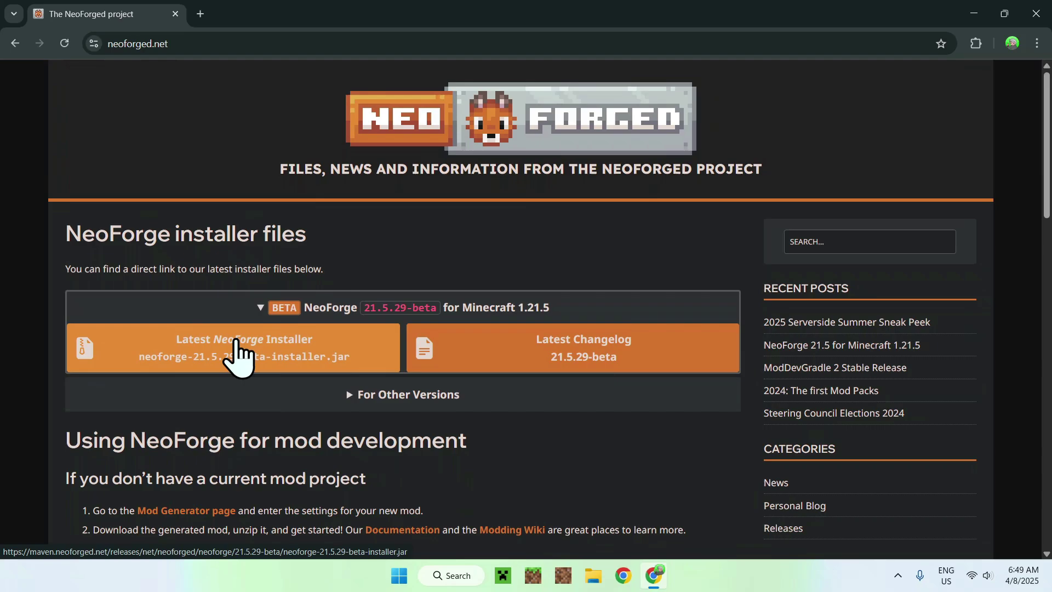
click(236, 355)
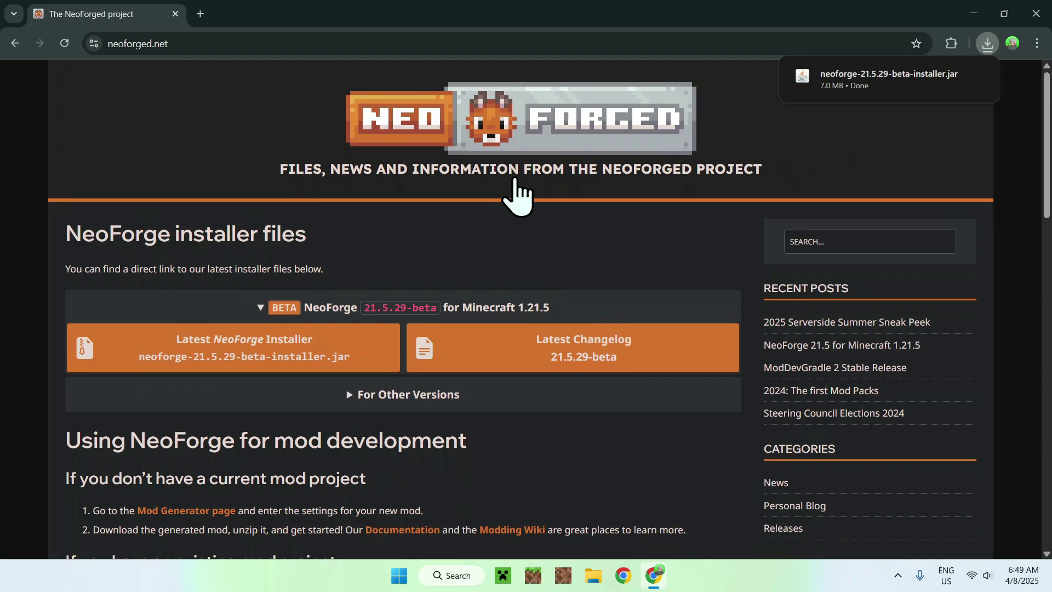
Step: In a new tab, search Google for JDK 24 and open Oracle's Java Downloads page
click(200, 14)
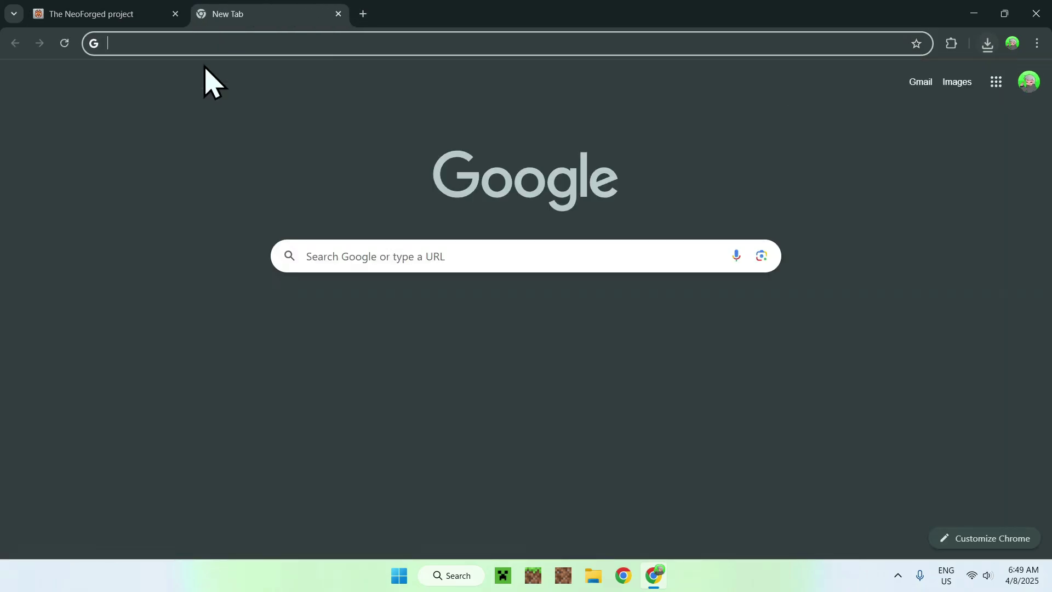
click(308, 256)
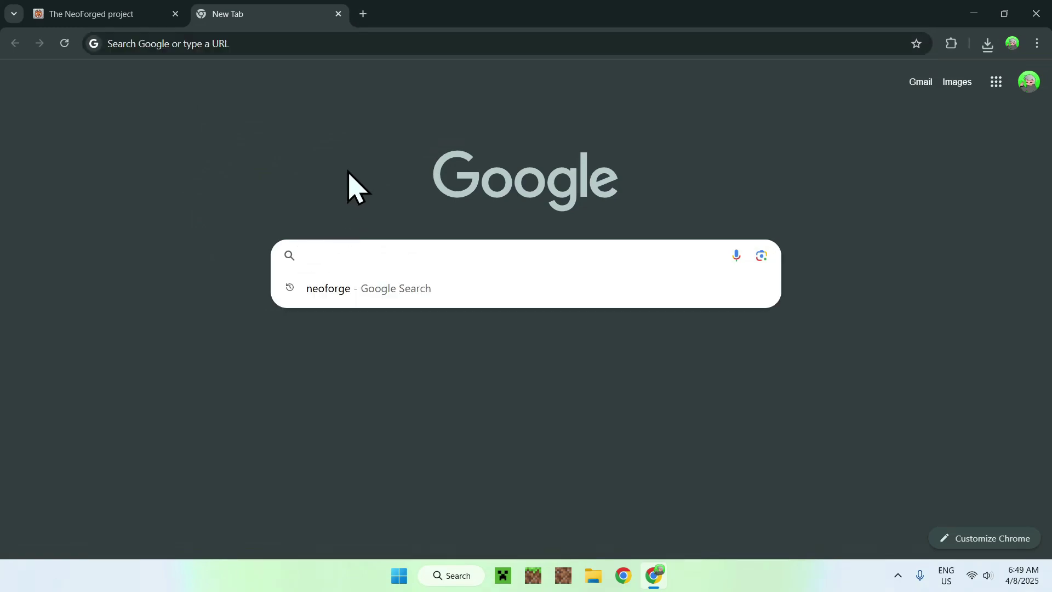
text(JDK 24)
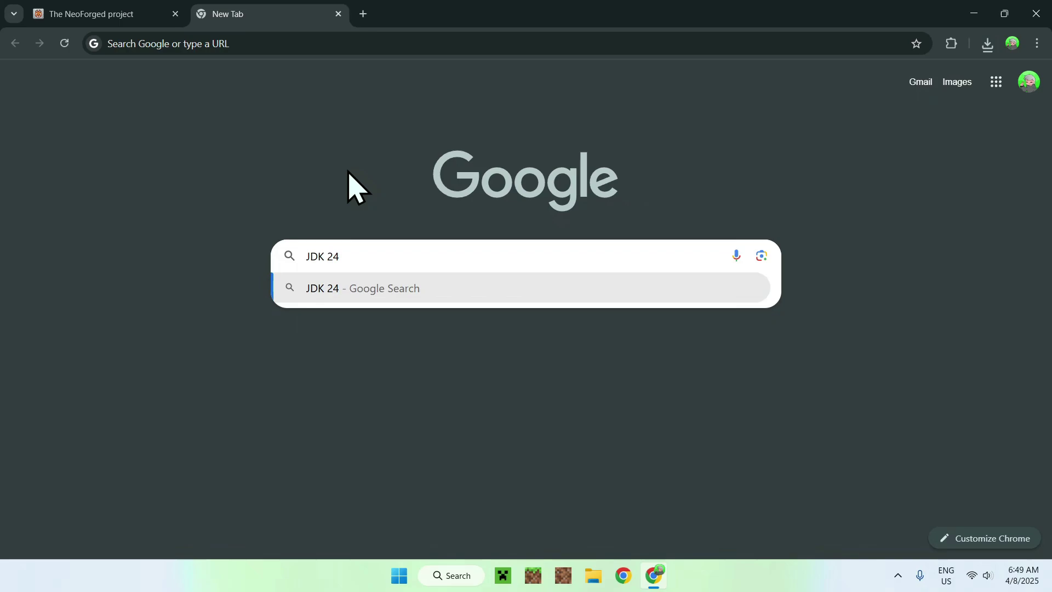
key(Return)
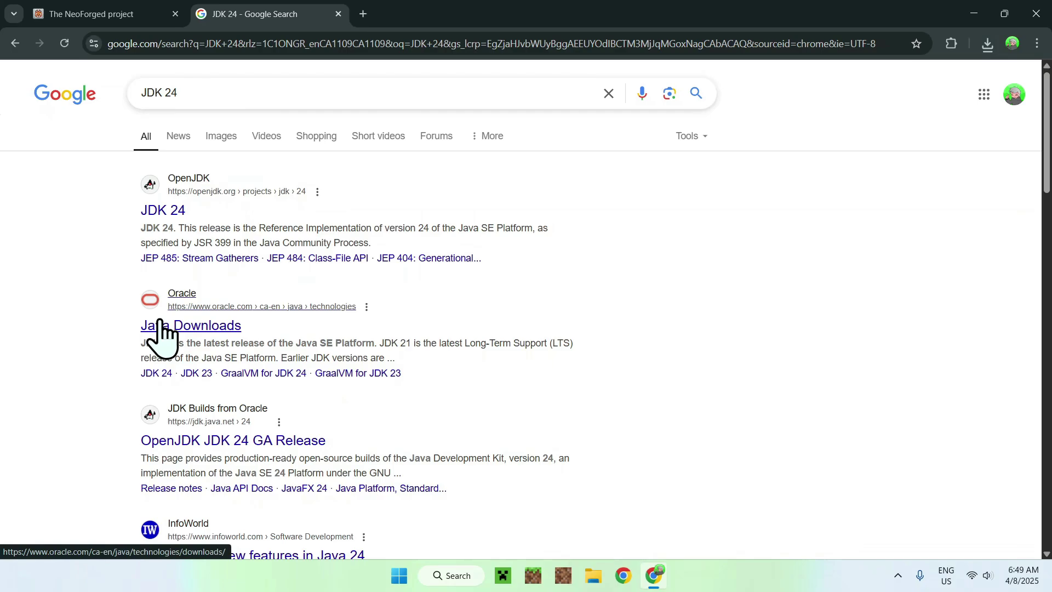
click(179, 326)
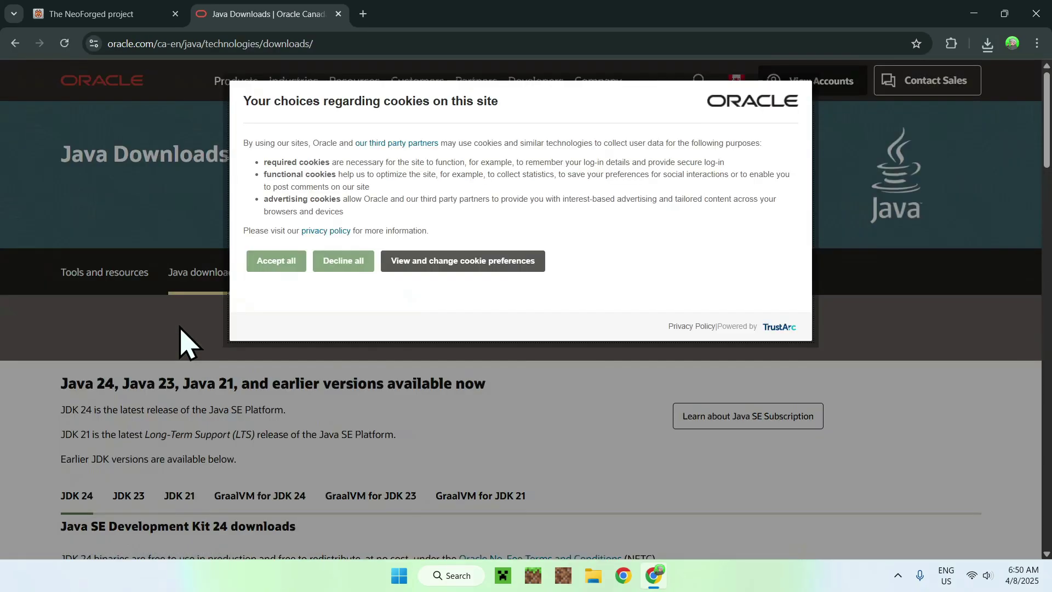
Step: Accept cookies, view the JDK 24 Windows downloads, confirm the installer downloaded, and close Chrome
click(269, 262)
scroll(30, 347, down, 3)
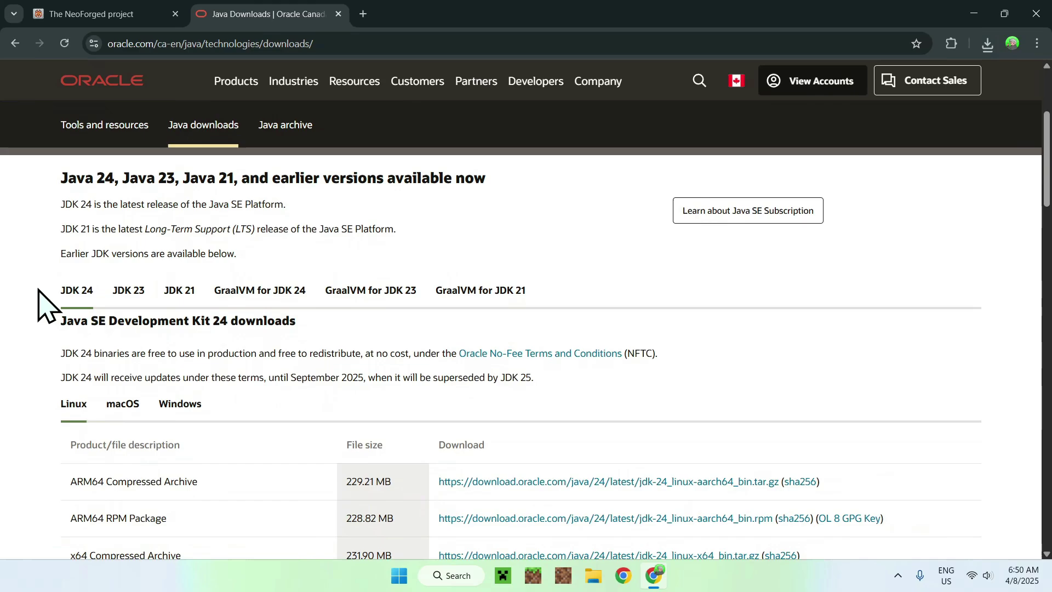
click(176, 416)
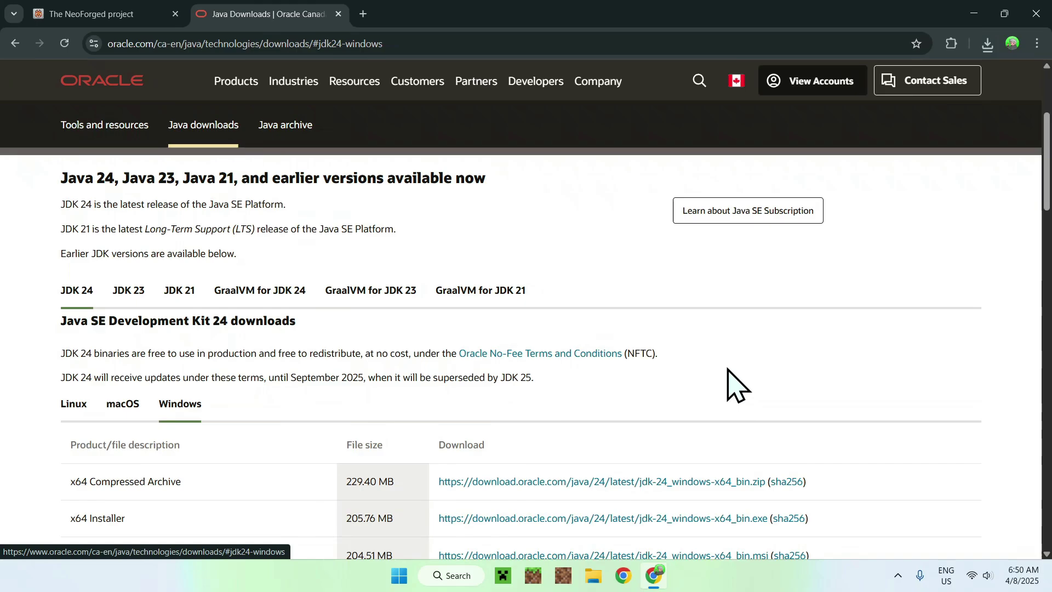
click(988, 45)
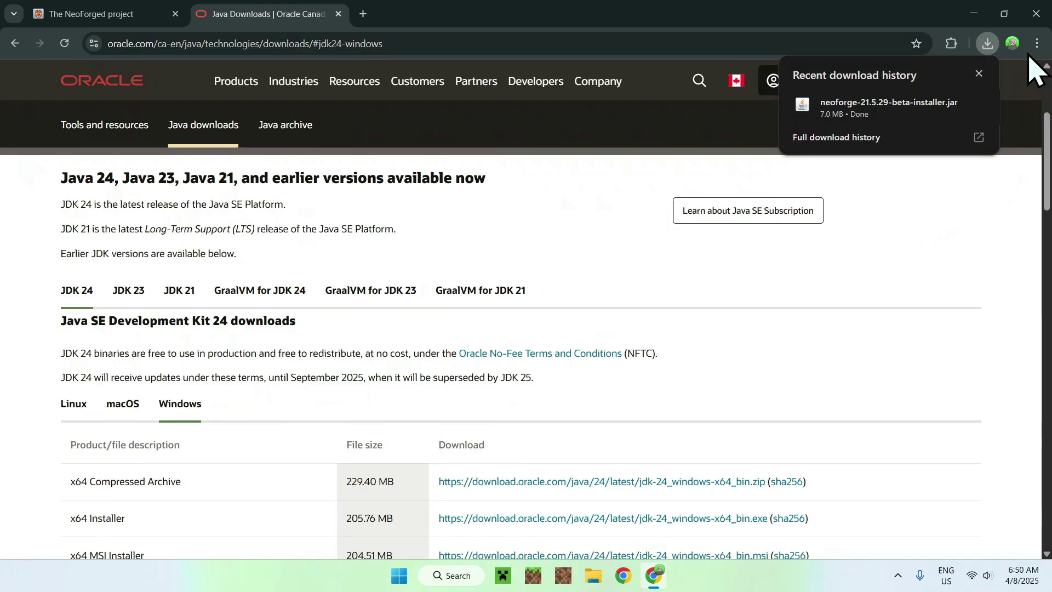
click(1035, 14)
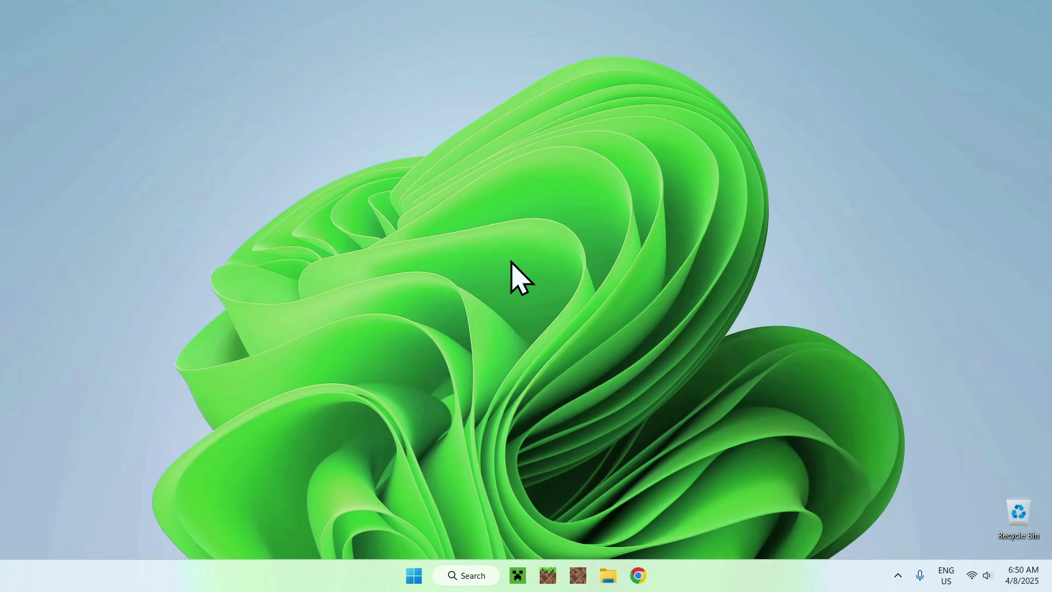
Step: Create a new folder on the desktop named NeoForge
drag(444, 194, 609, 325)
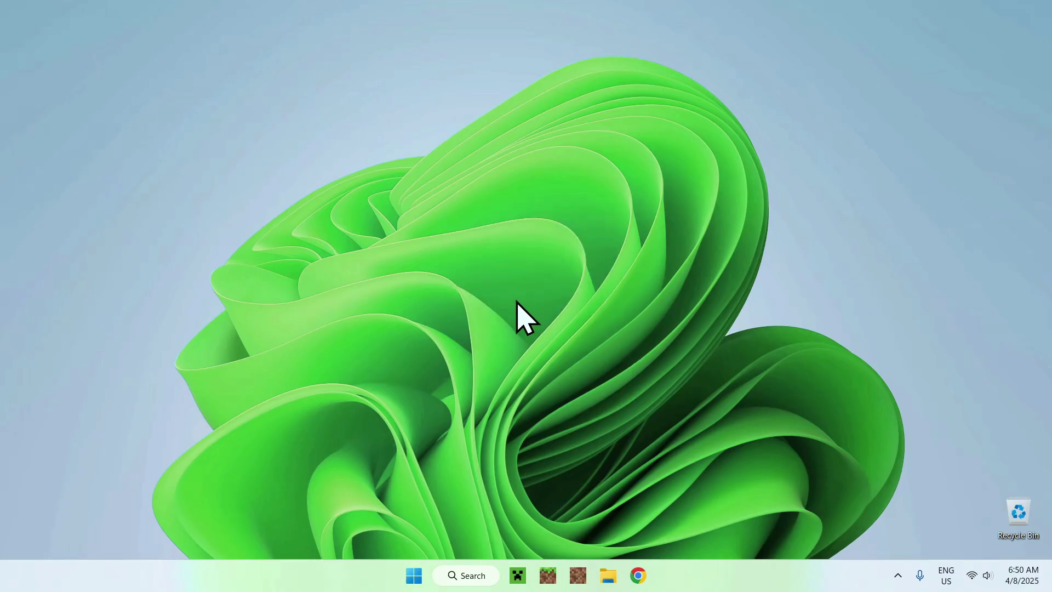
right_click(503, 254)
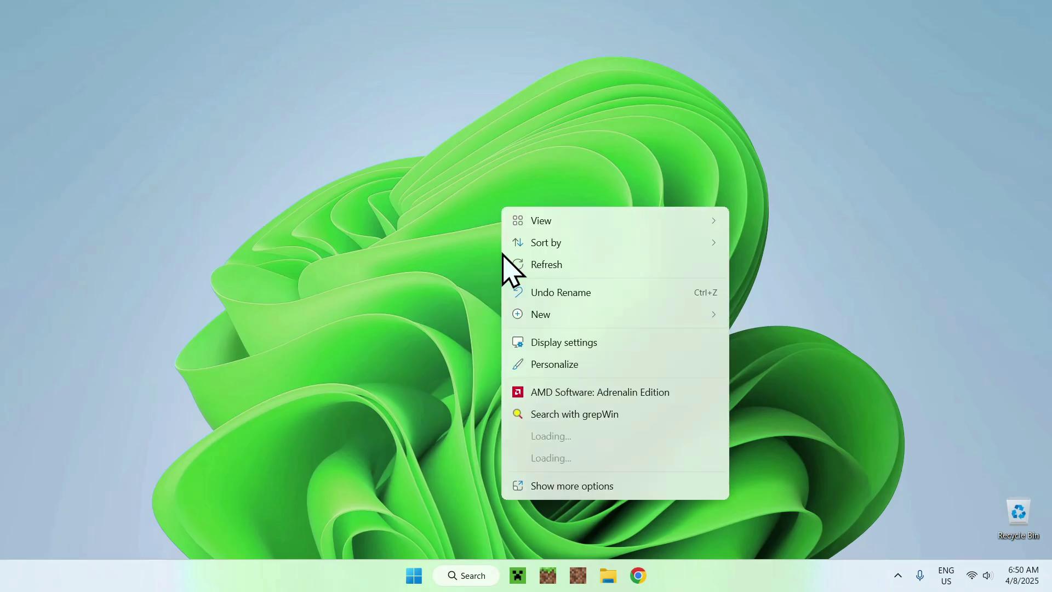
mouse_move(710, 323)
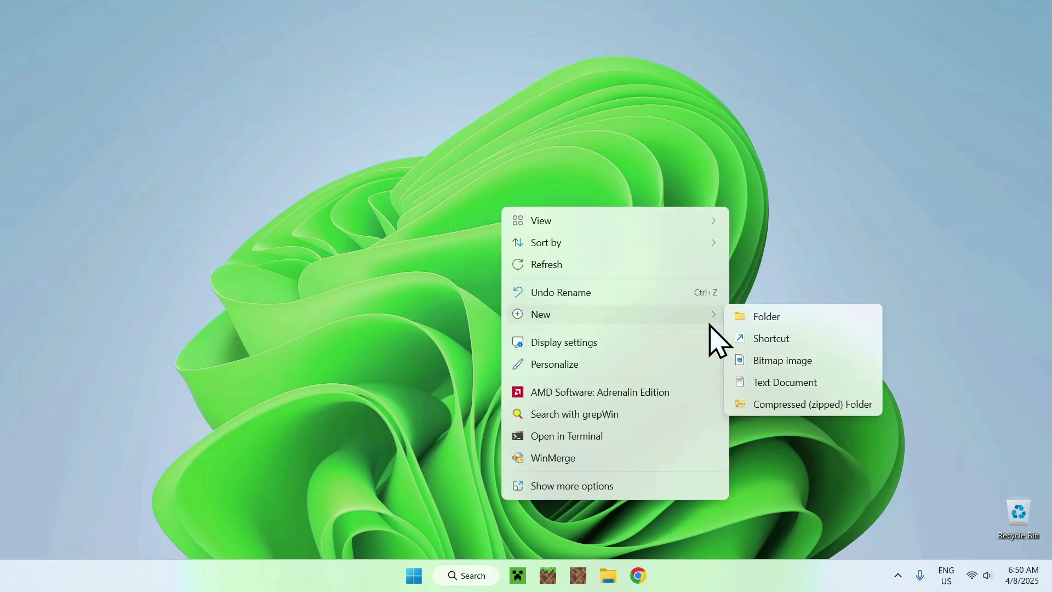
click(787, 323)
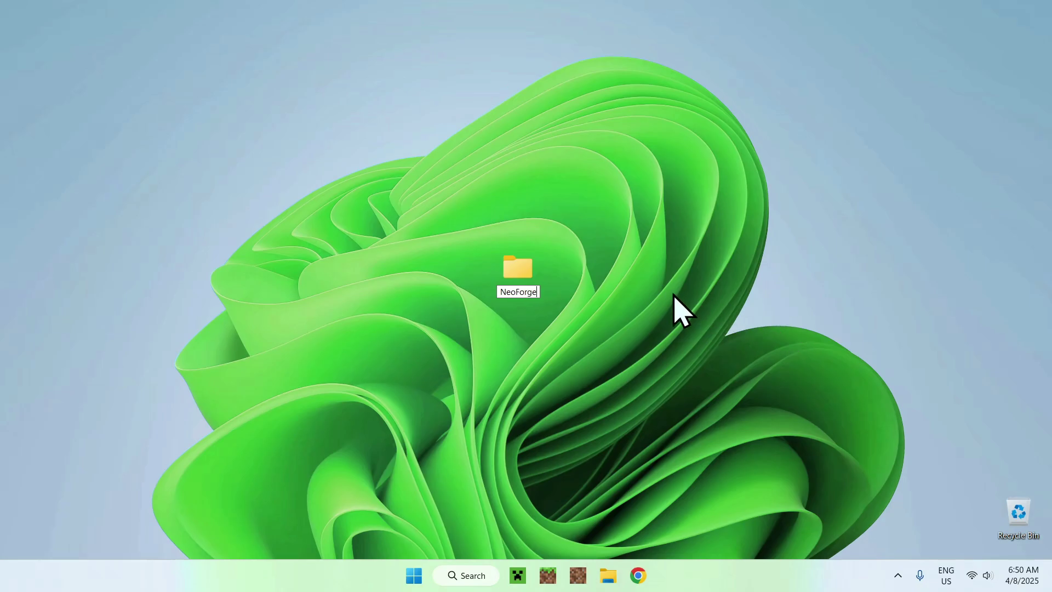
key(Return)
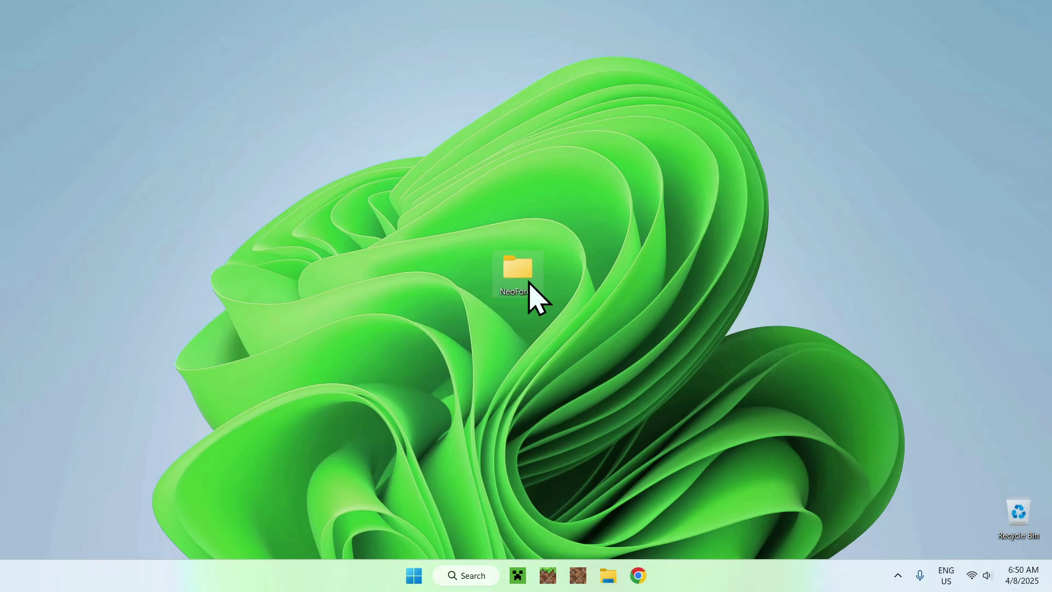
Step: Nudge the NeoForge folder into place and open it in File Explorer
drag(517, 263, 531, 275)
click(498, 164)
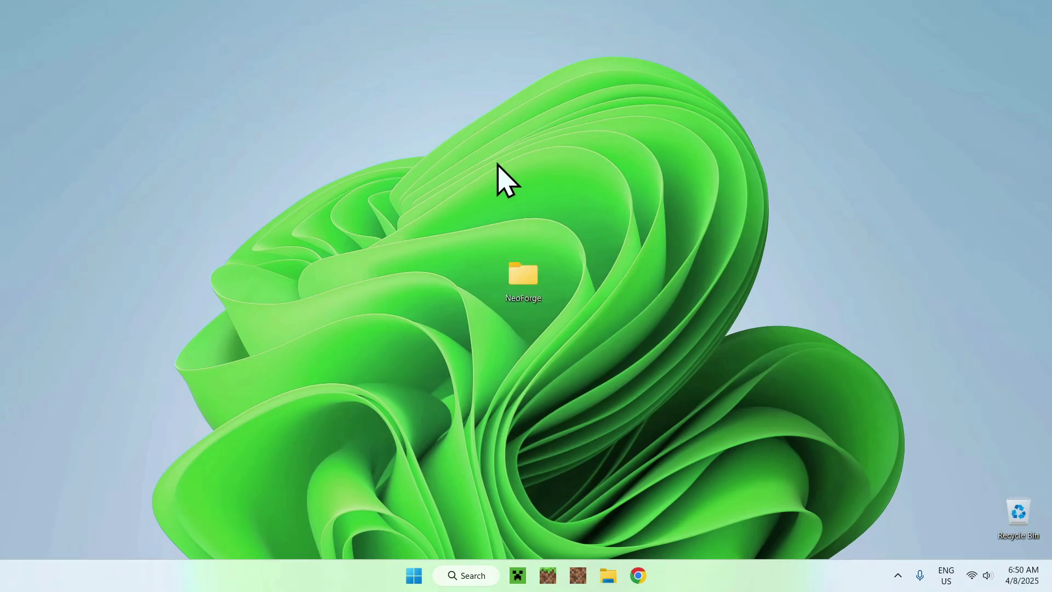
double_click(524, 282)
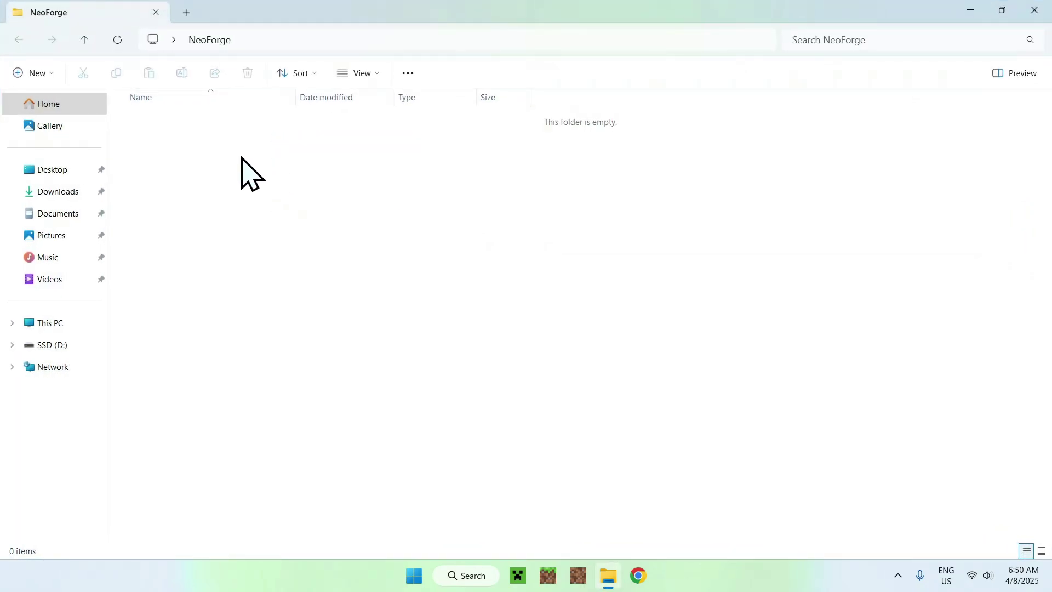
Step: Copy neoforge-21.5.29-beta-installer.jar from Downloads and paste it into the NeoForge folder
click(74, 191)
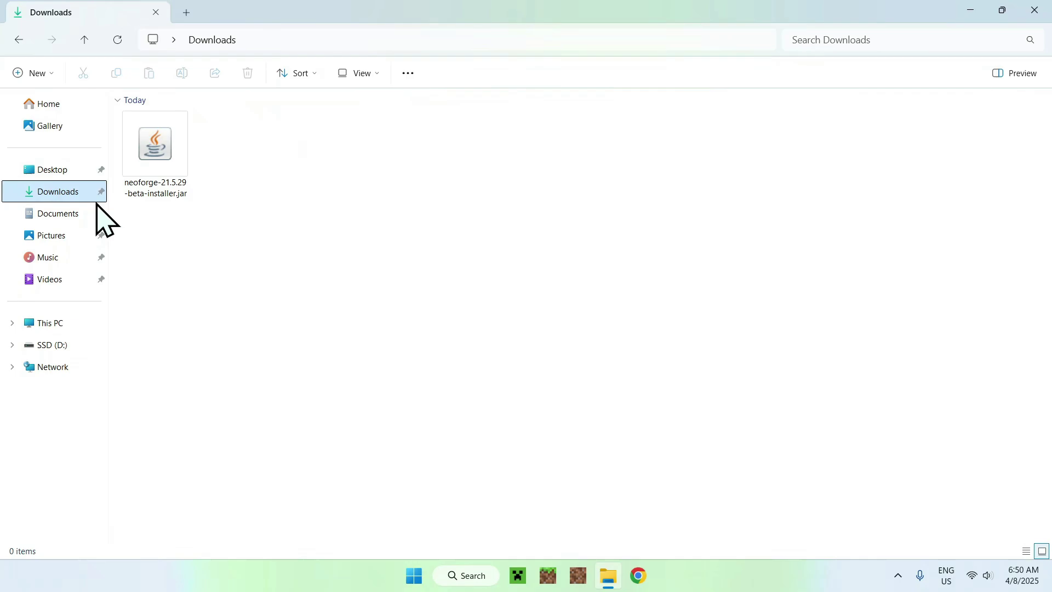
click(147, 122)
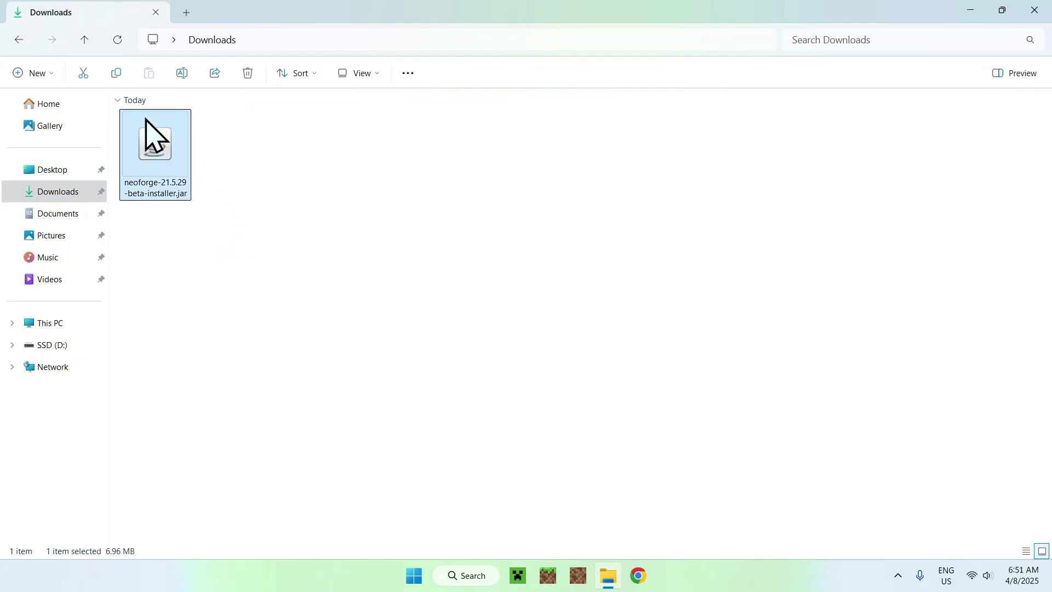
click(117, 77)
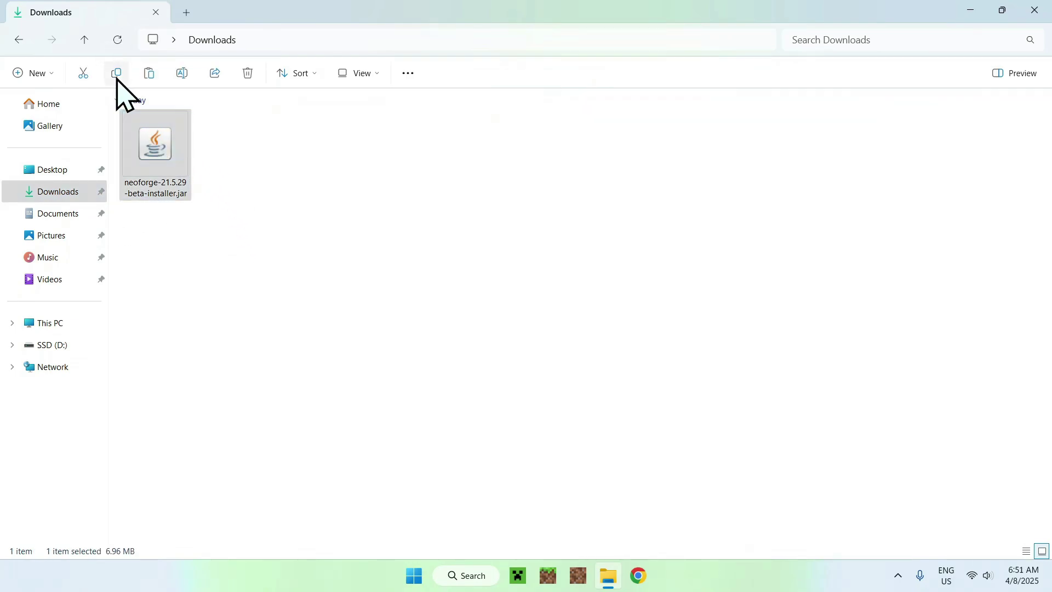
click(20, 41)
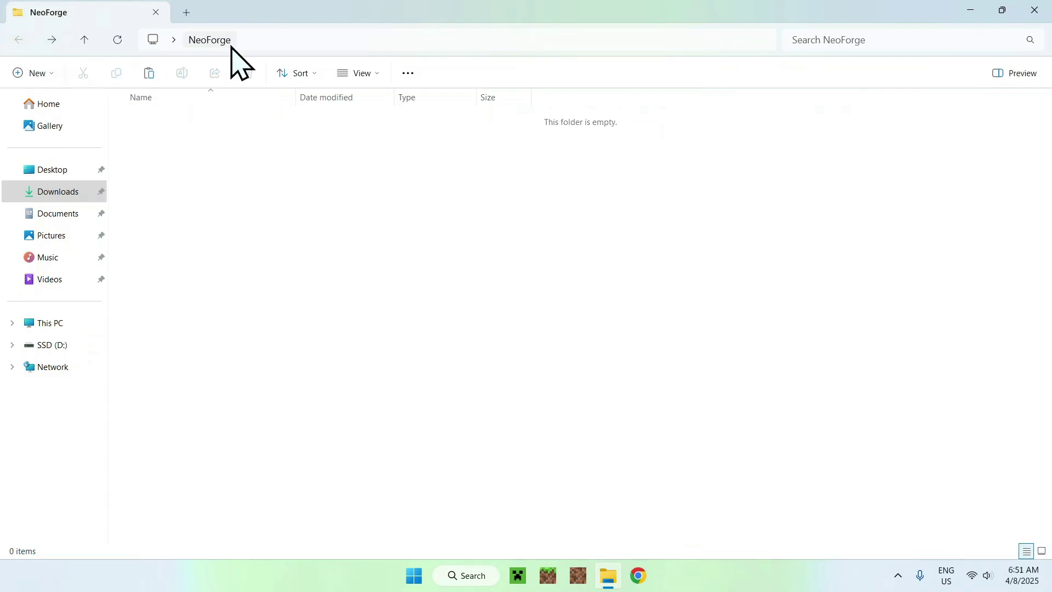
click(145, 74)
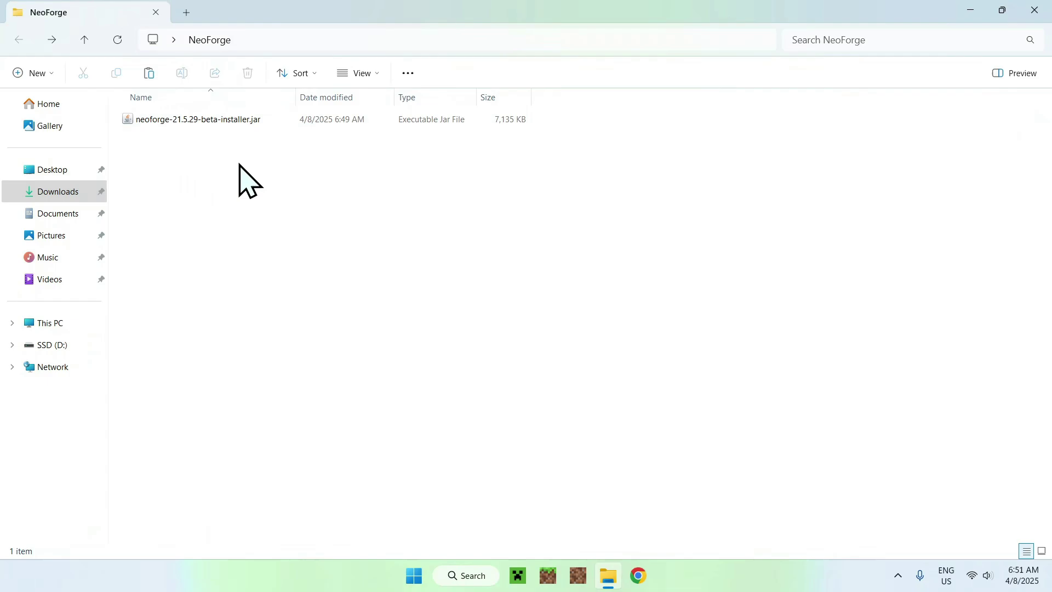
Step: Run the NeoForge installer as a server install targeting Desktop\NeoForge and start installing
double_click(238, 122)
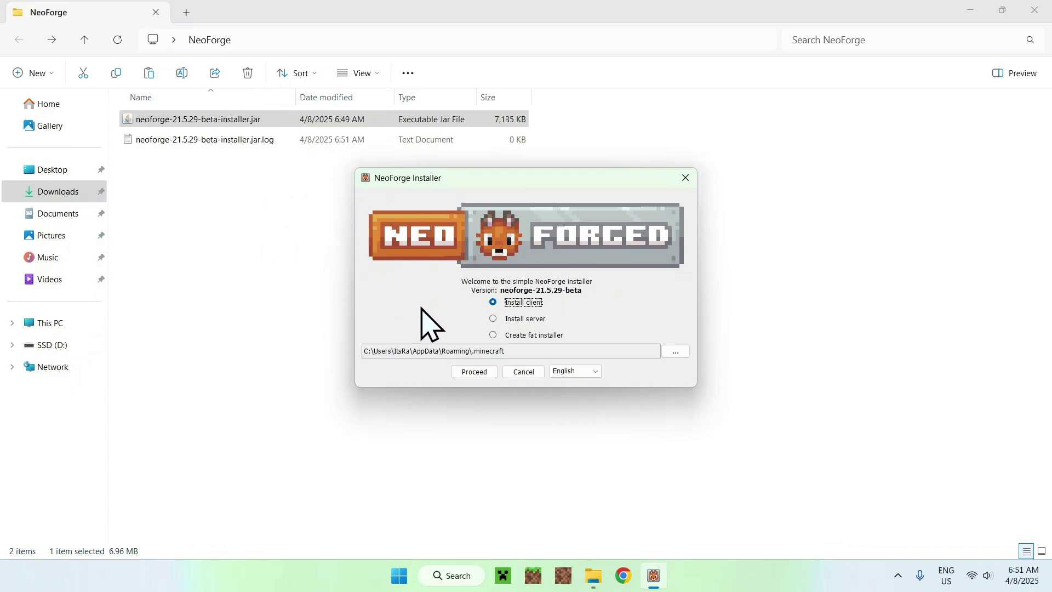
click(512, 321)
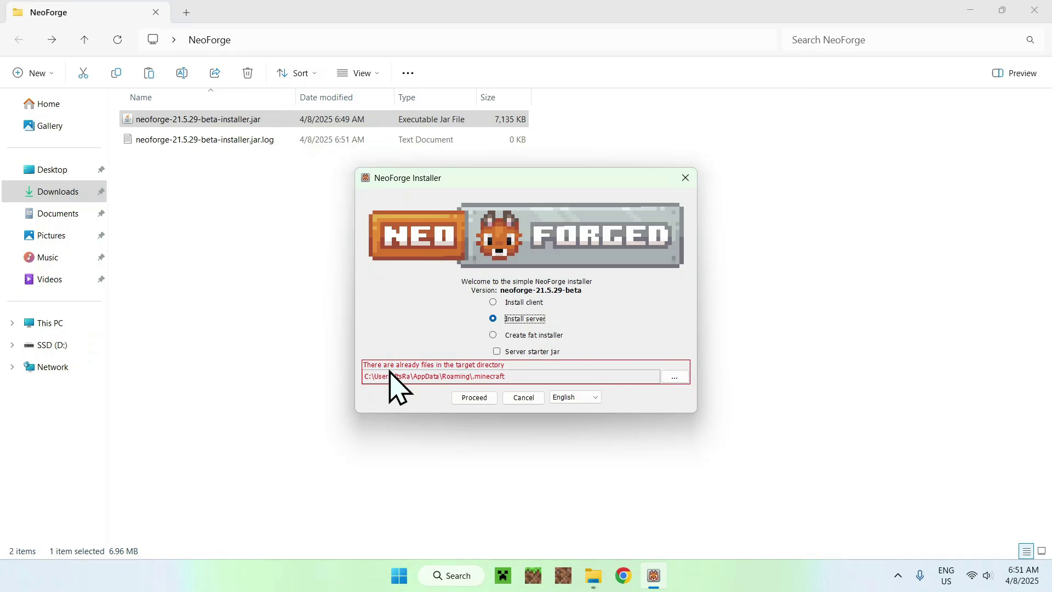
click(665, 376)
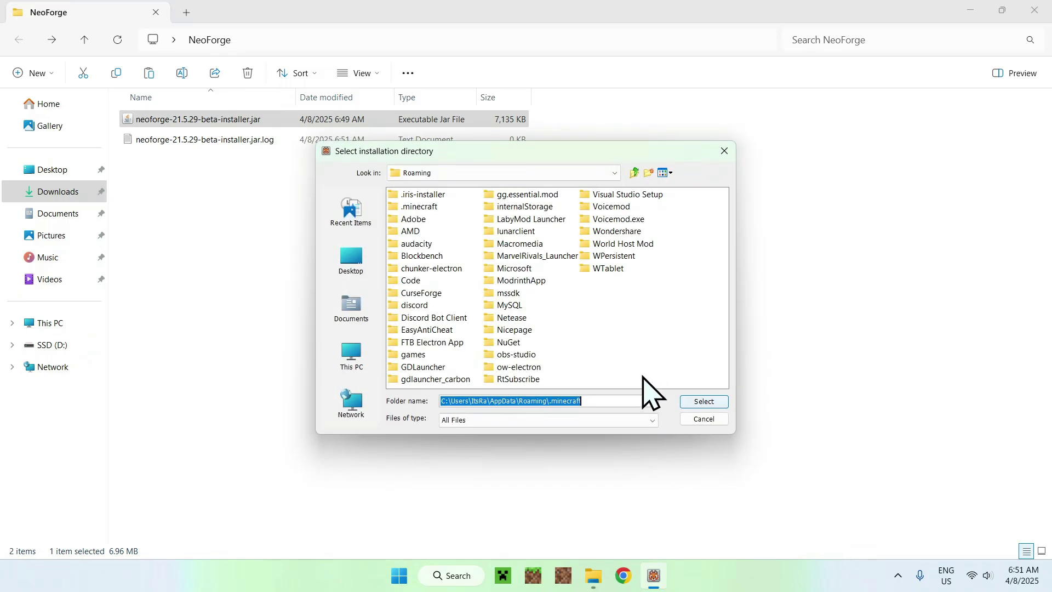
click(349, 258)
click(420, 343)
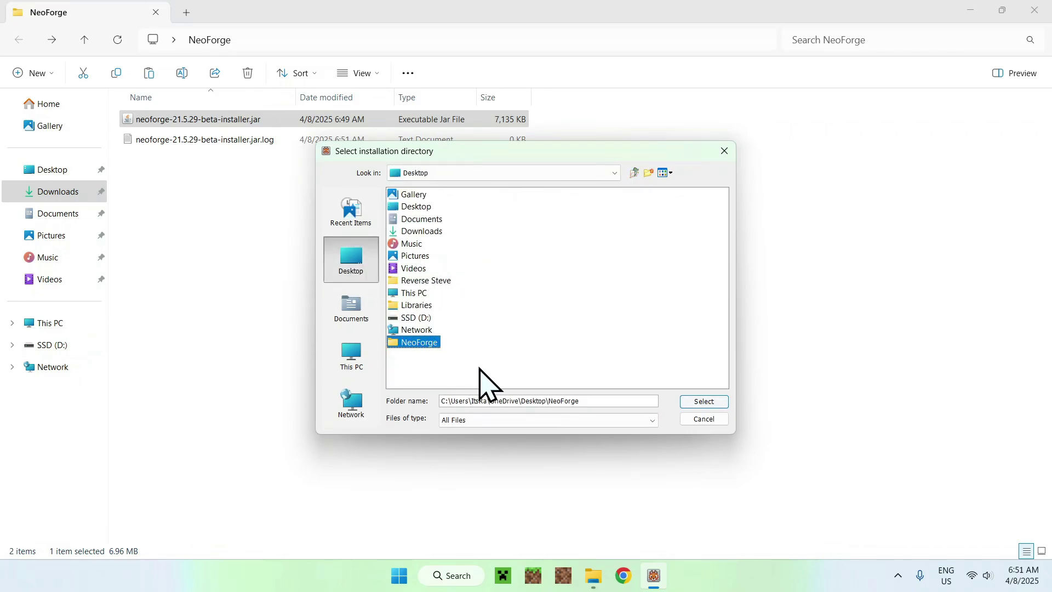
click(705, 402)
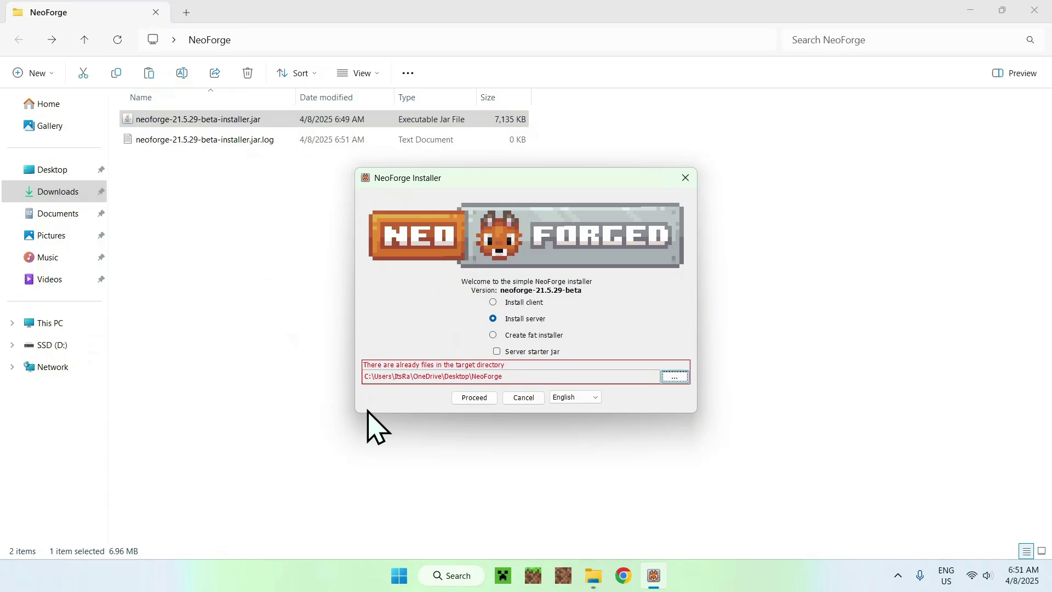
click(474, 397)
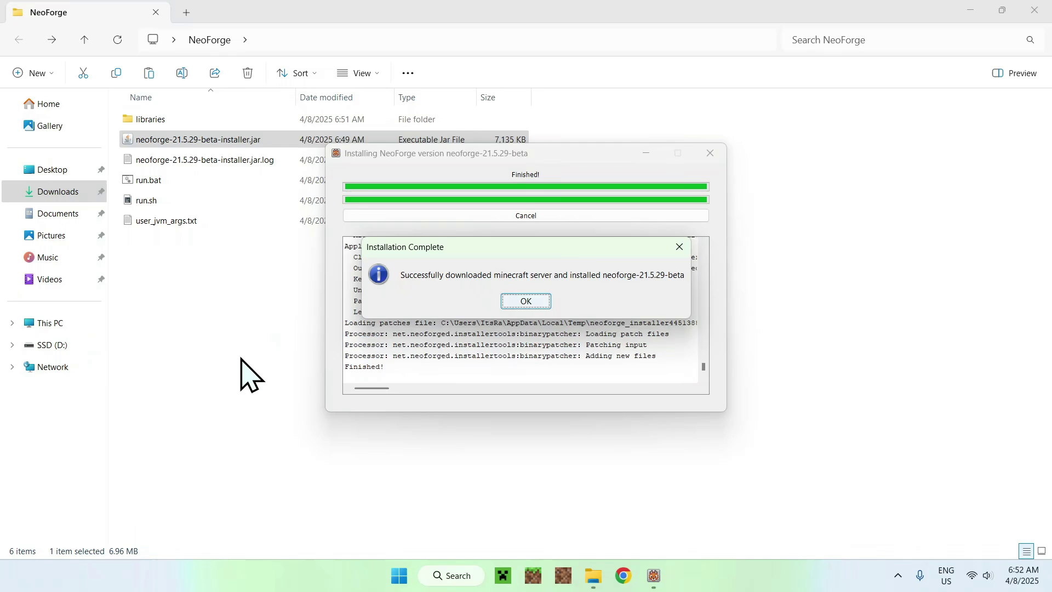
Step: Dismiss the completion message, run run.bat once, and close the console after the EULA error
click(527, 301)
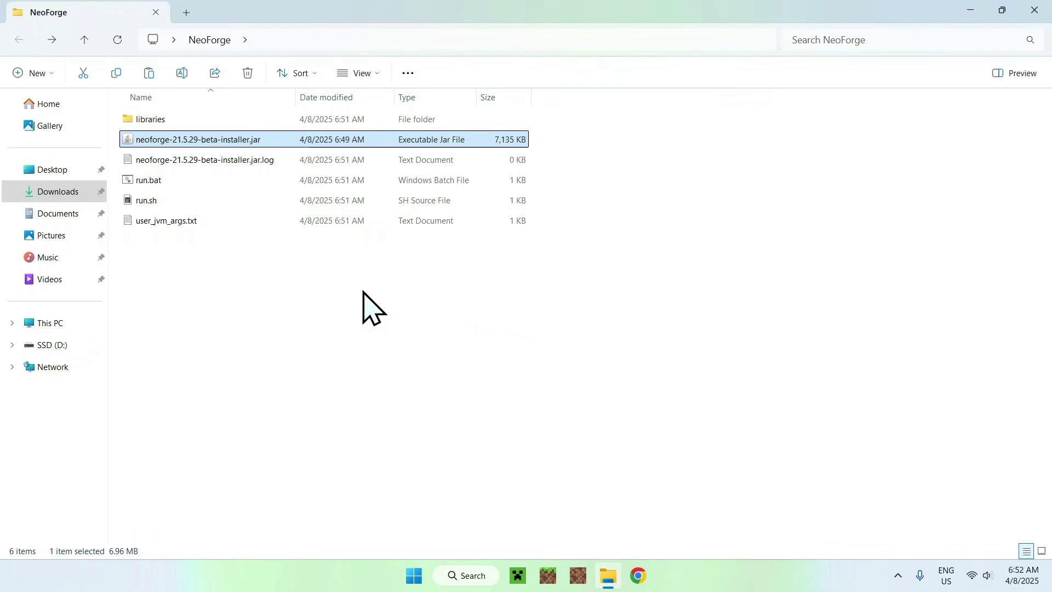
click(512, 182)
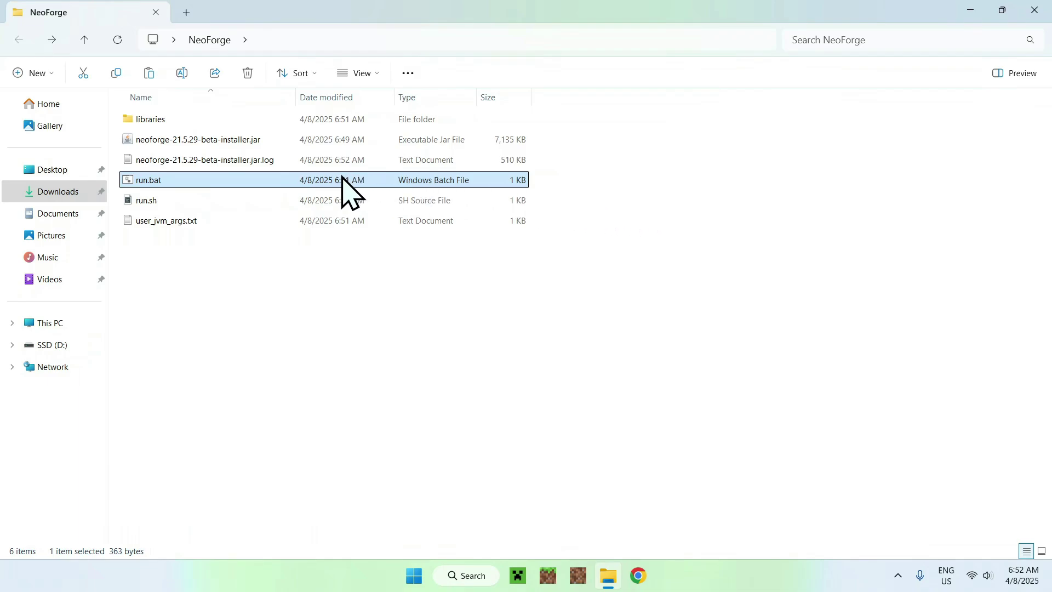
double_click(403, 181)
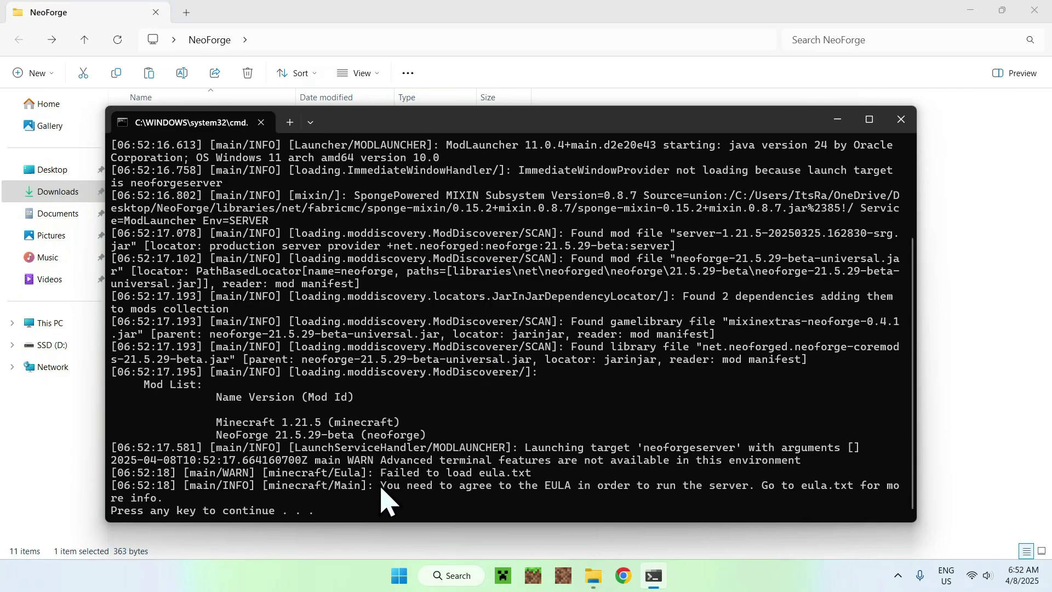
key(Return)
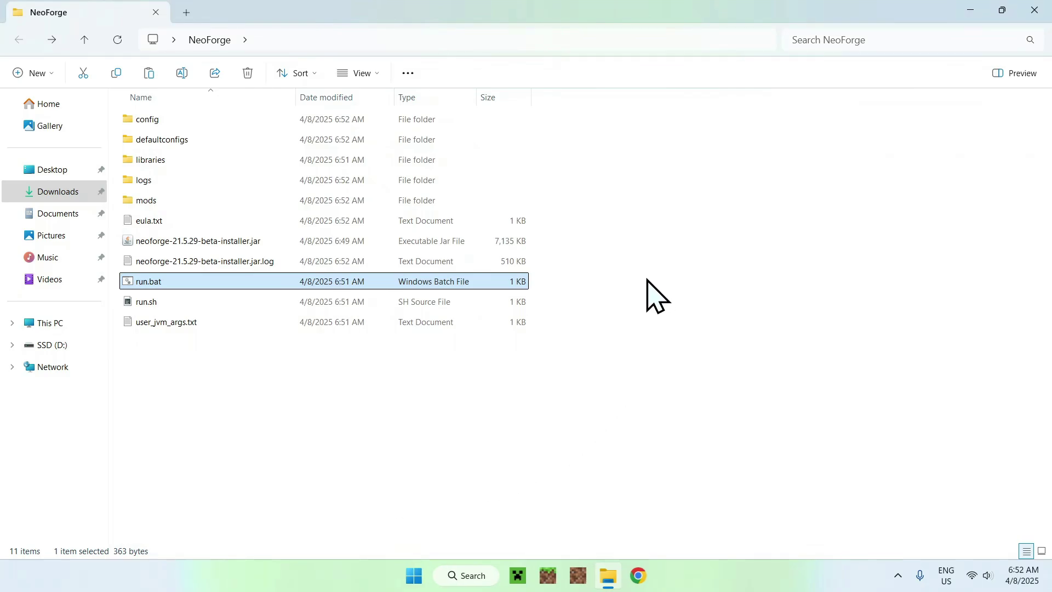
Step: Change eula.txt from eula=false to eula=true, save it, and relaunch run.bat
click(527, 221)
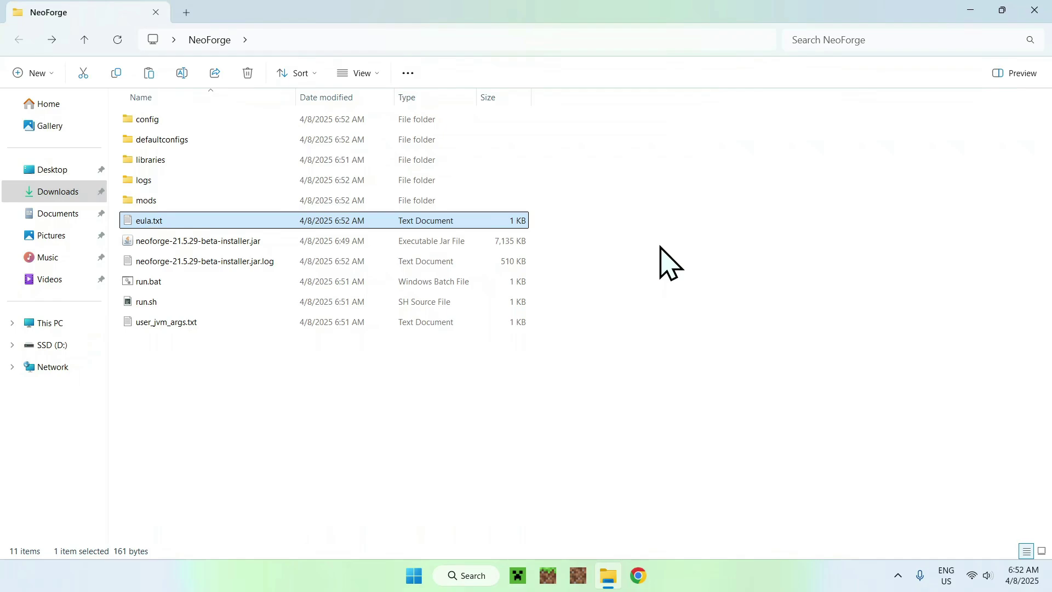
double_click(503, 222)
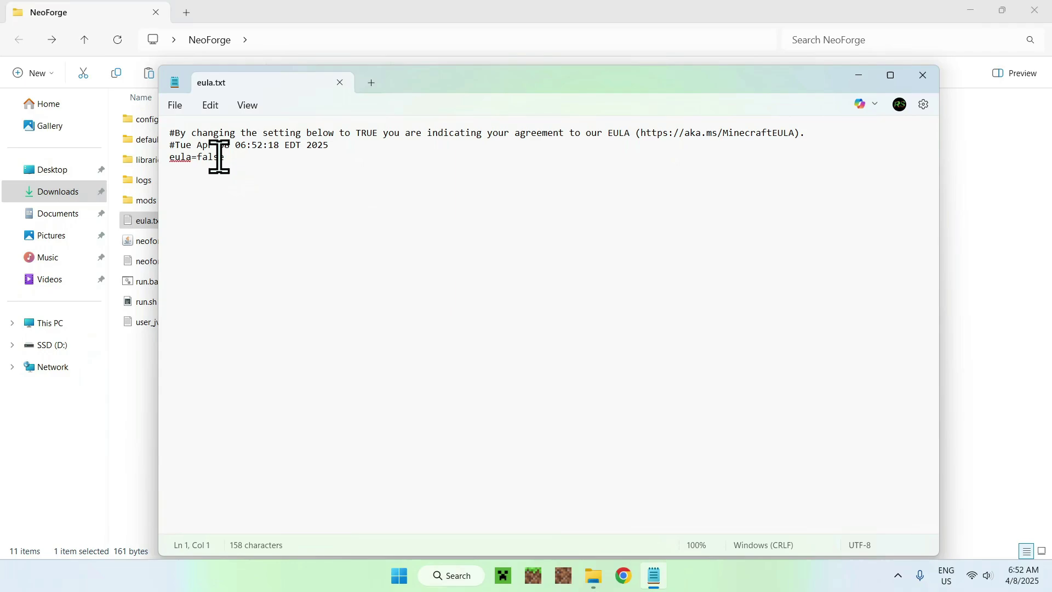
drag(199, 158, 229, 159)
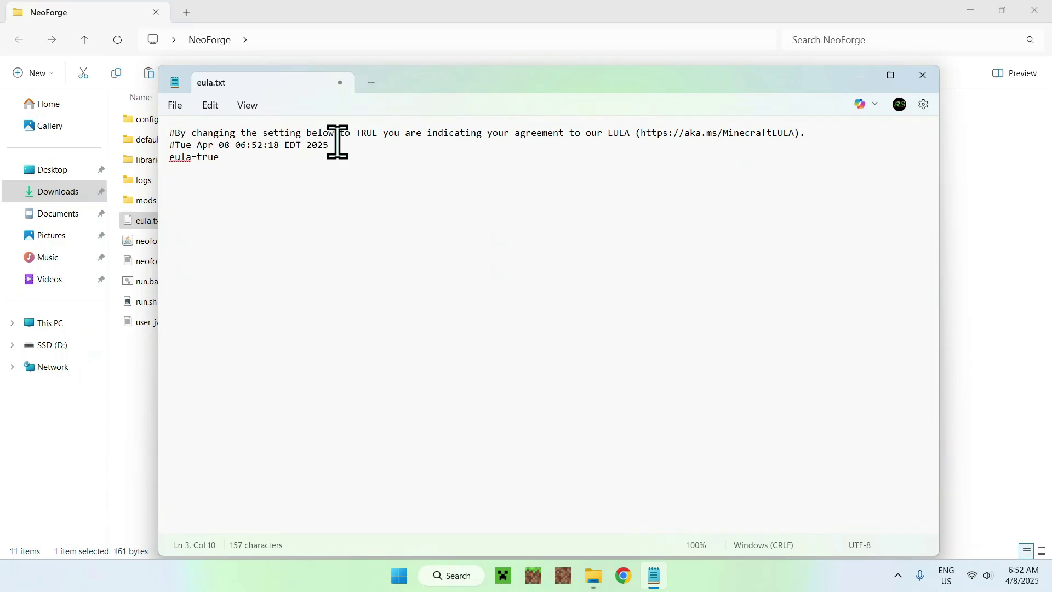
click(340, 82)
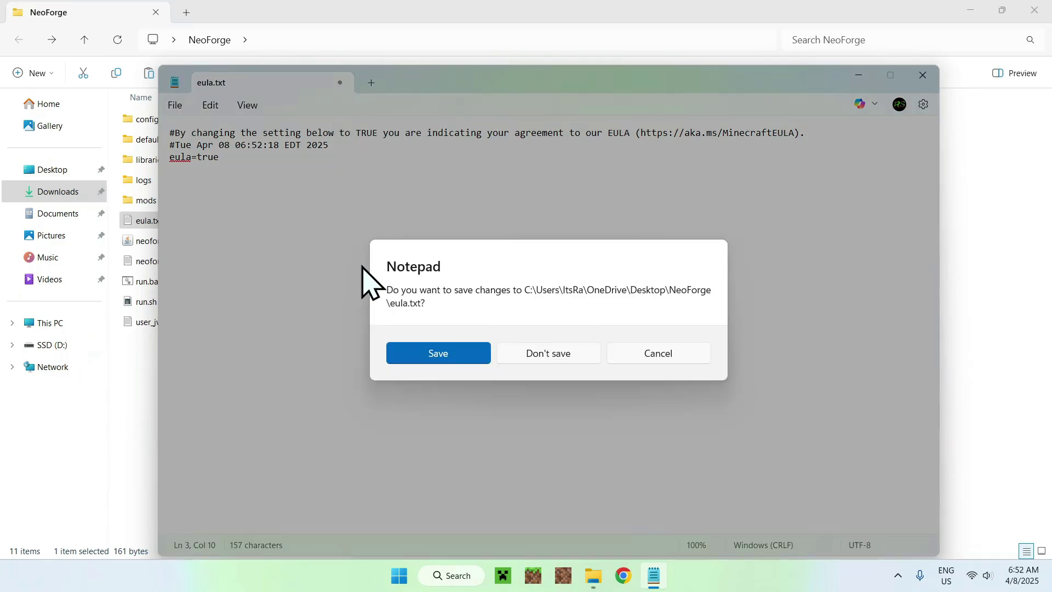
click(438, 353)
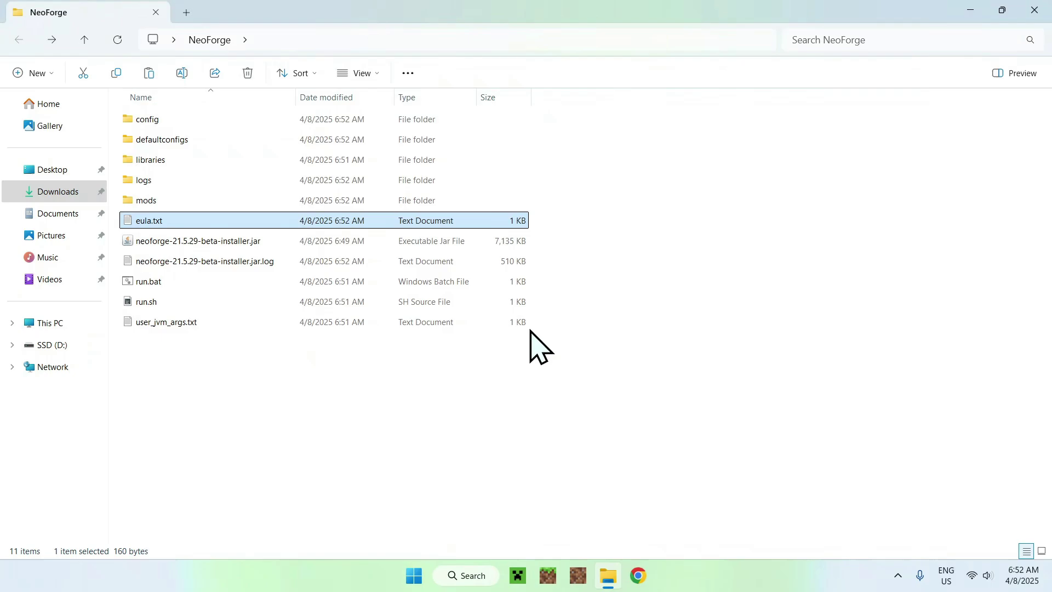
click(432, 282)
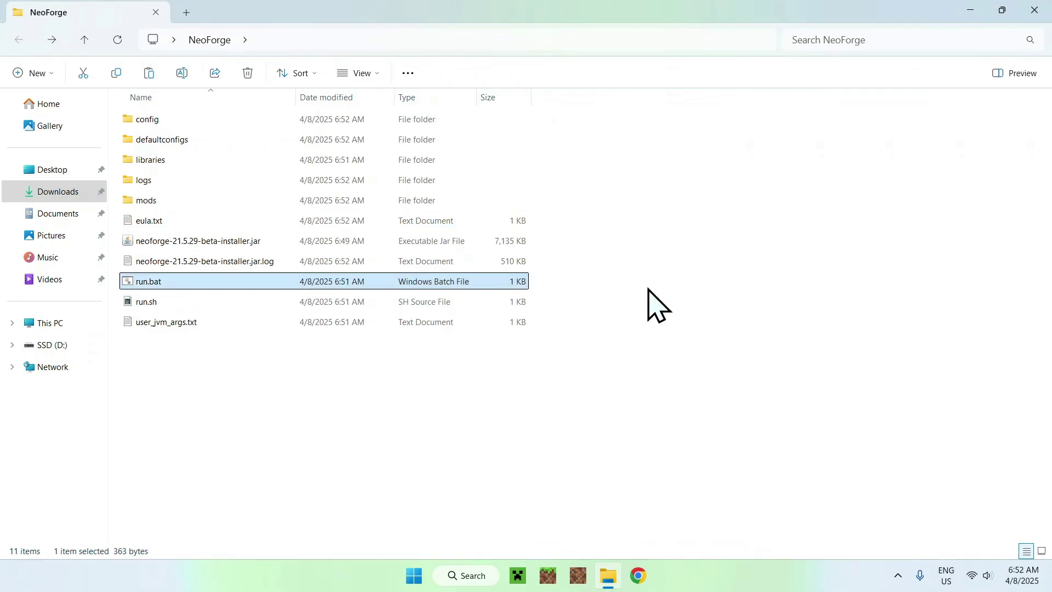
double_click(487, 281)
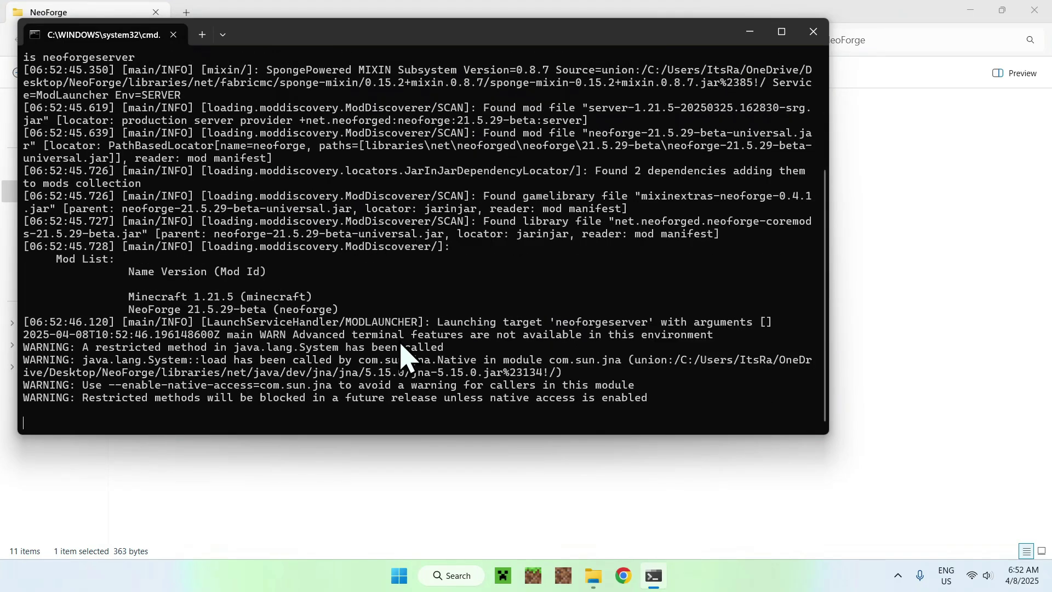
Step: Move the server console and Minecraft server status windows aside while the server starts
drag(429, 41, 573, 50)
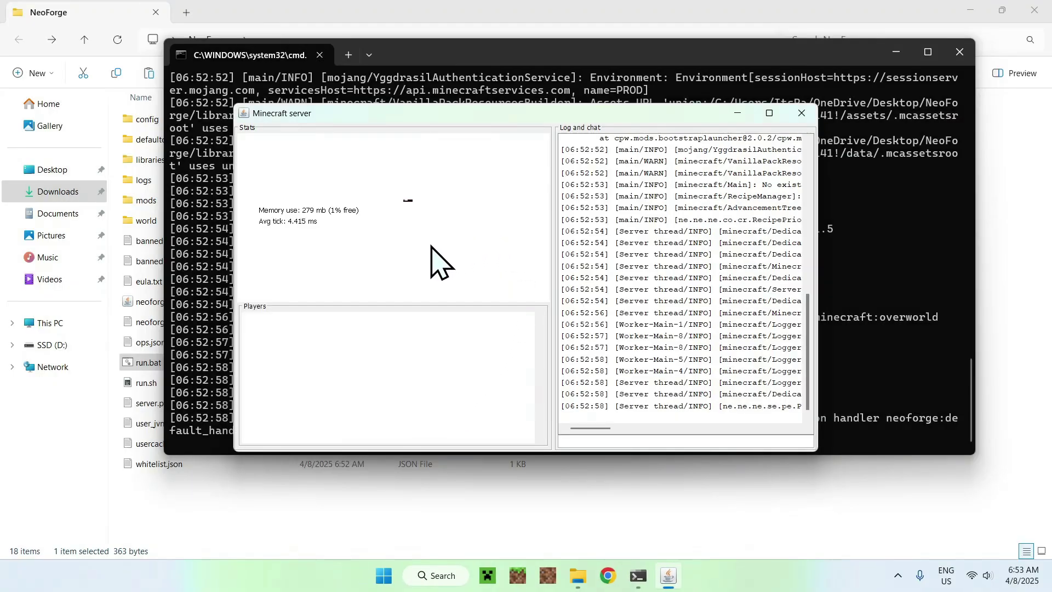
drag(485, 123, 562, 108)
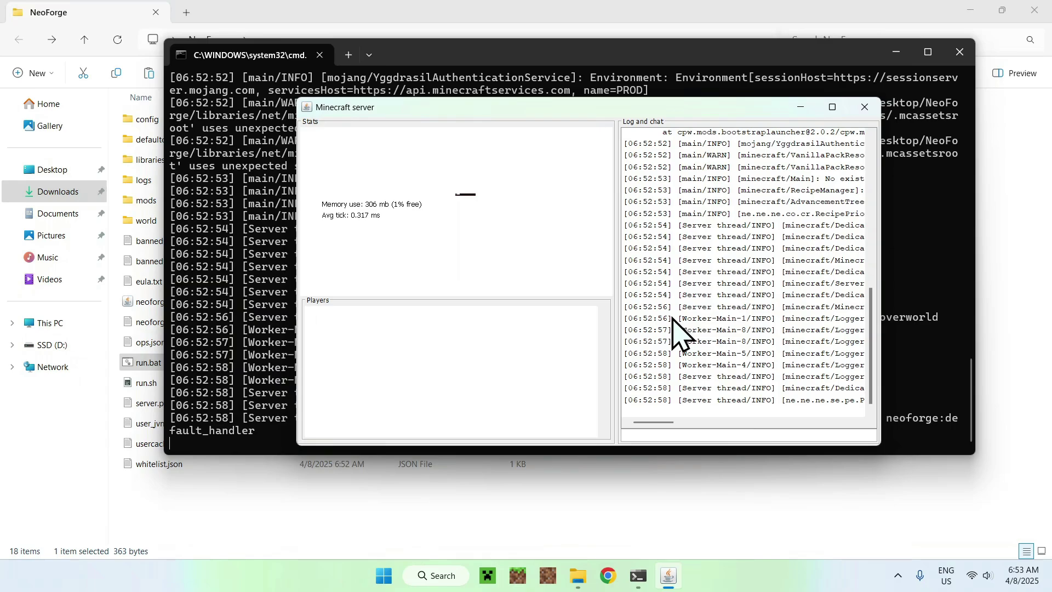
Step: Launch Minecraft Java Edition 1.21.5 from the Minecraft Launcher and arrange the game and server windows
click(487, 575)
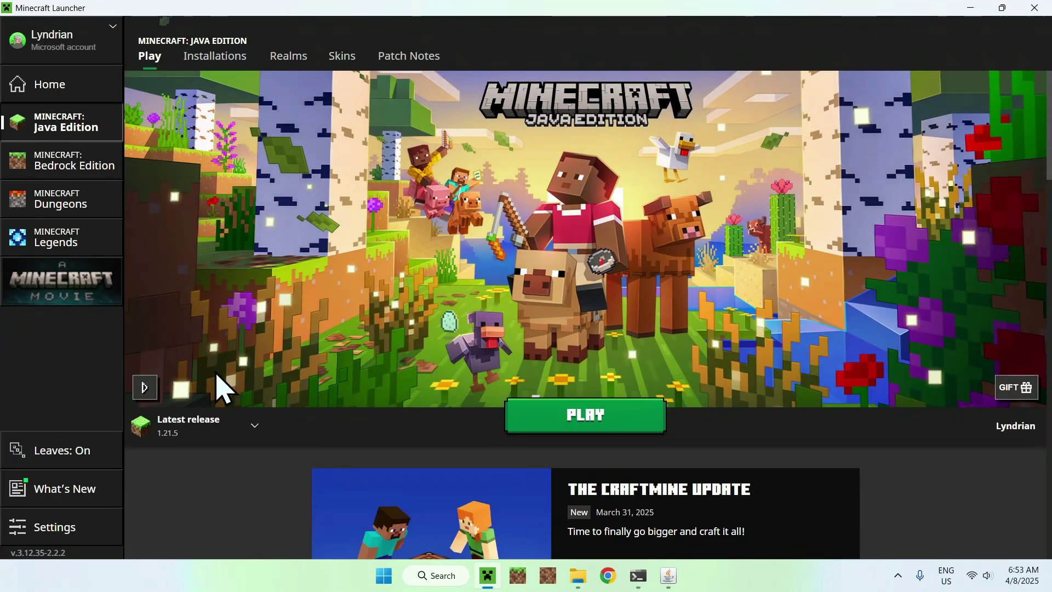
click(590, 410)
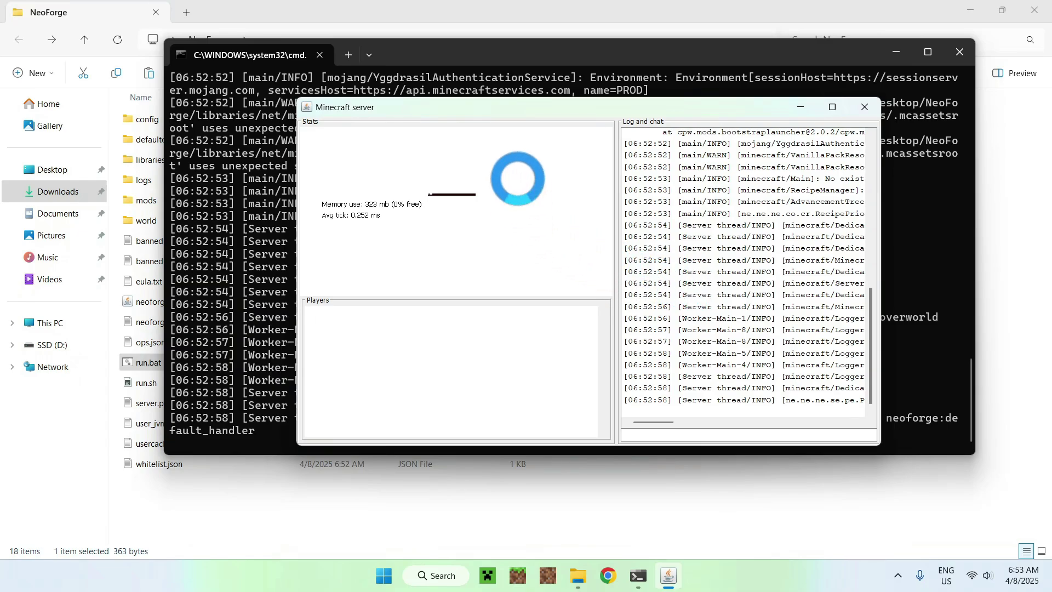
drag(517, 107, 571, 97)
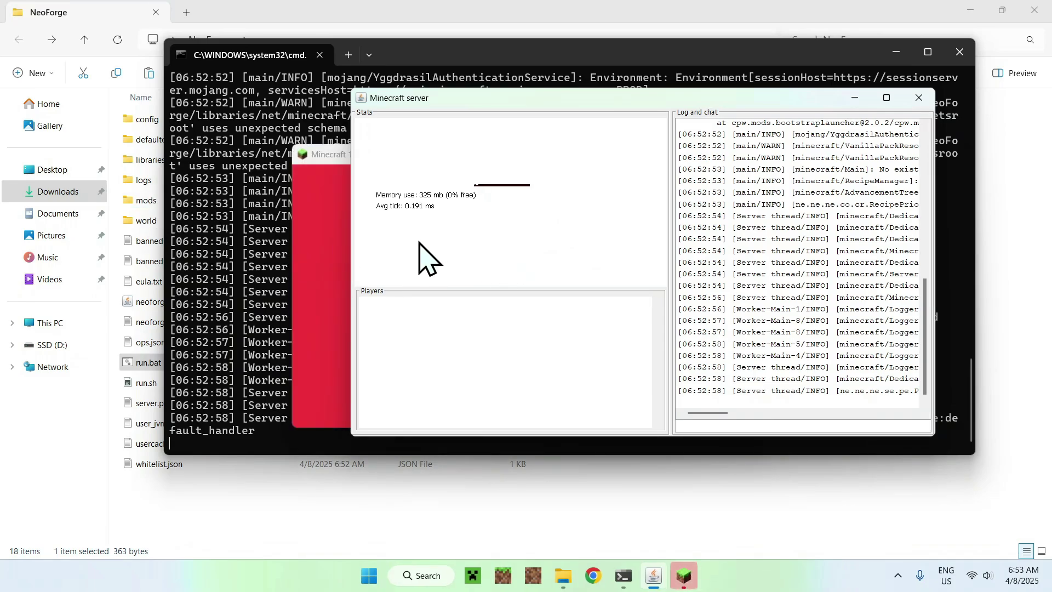
click(323, 157)
drag(570, 157, 536, 179)
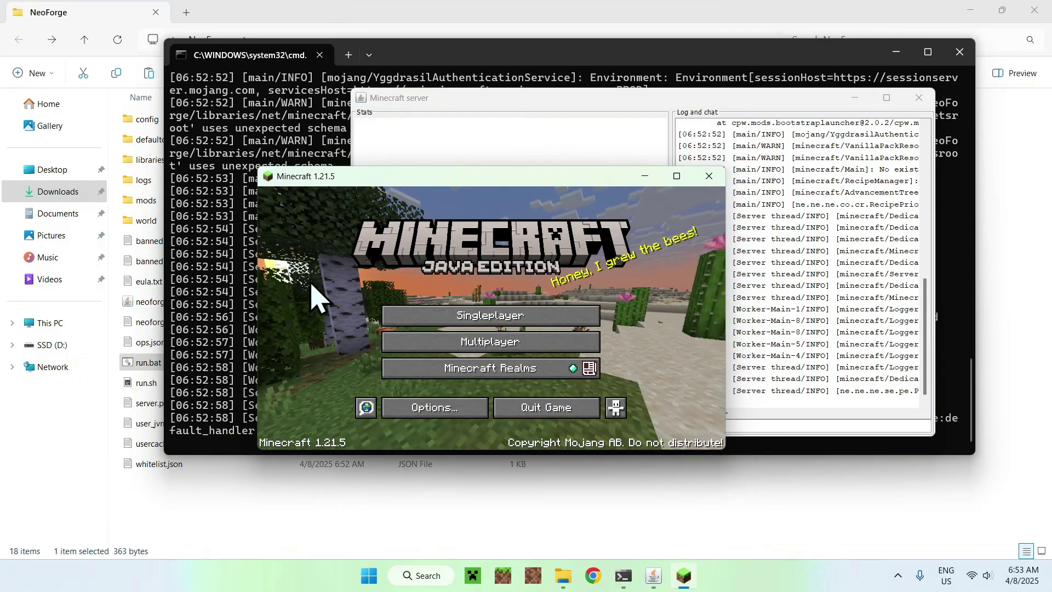
click(395, 344)
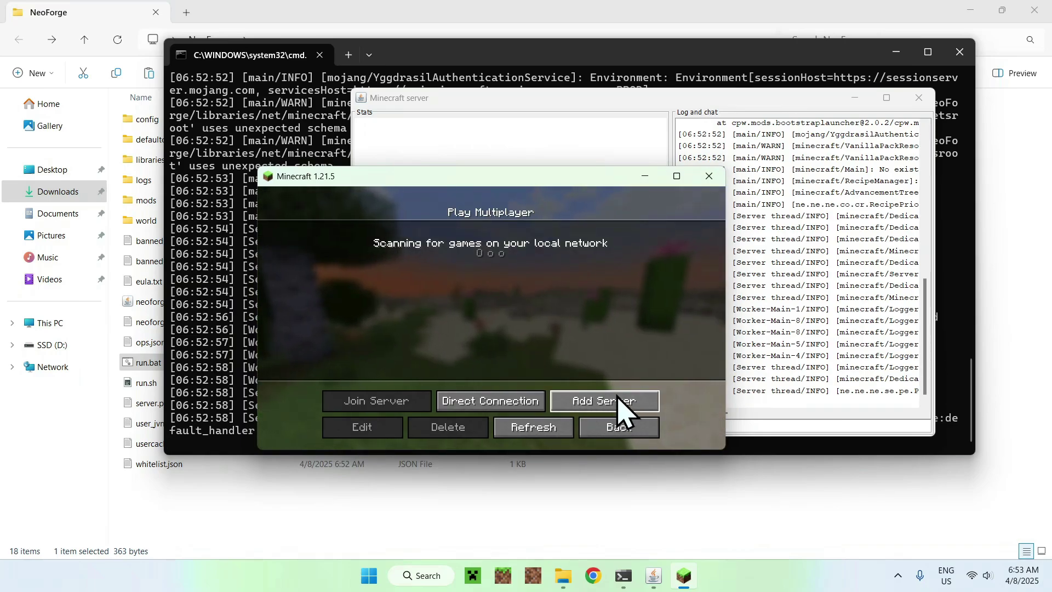
click(596, 402)
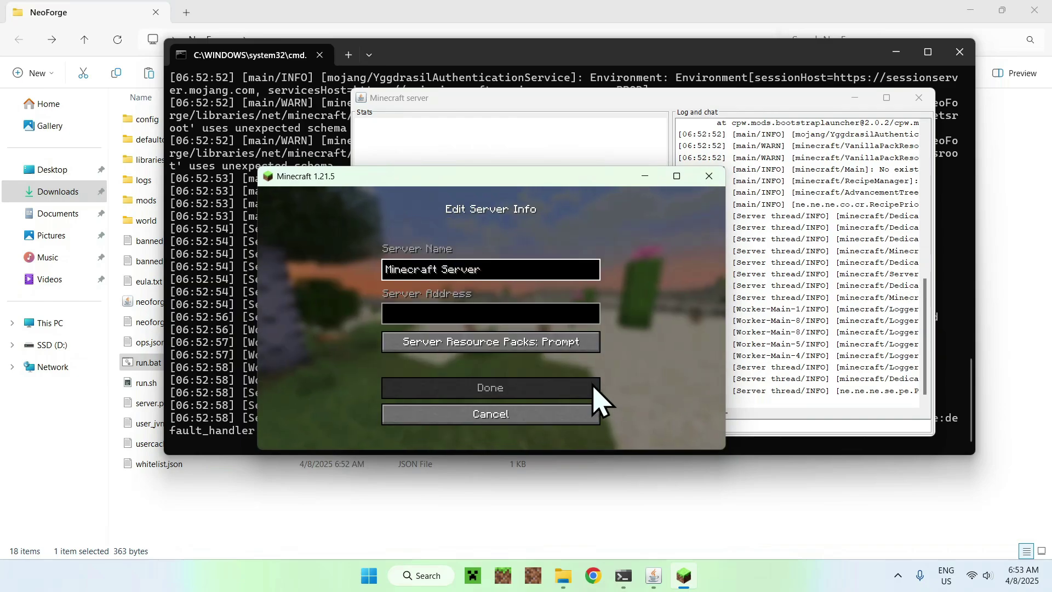
click(507, 315)
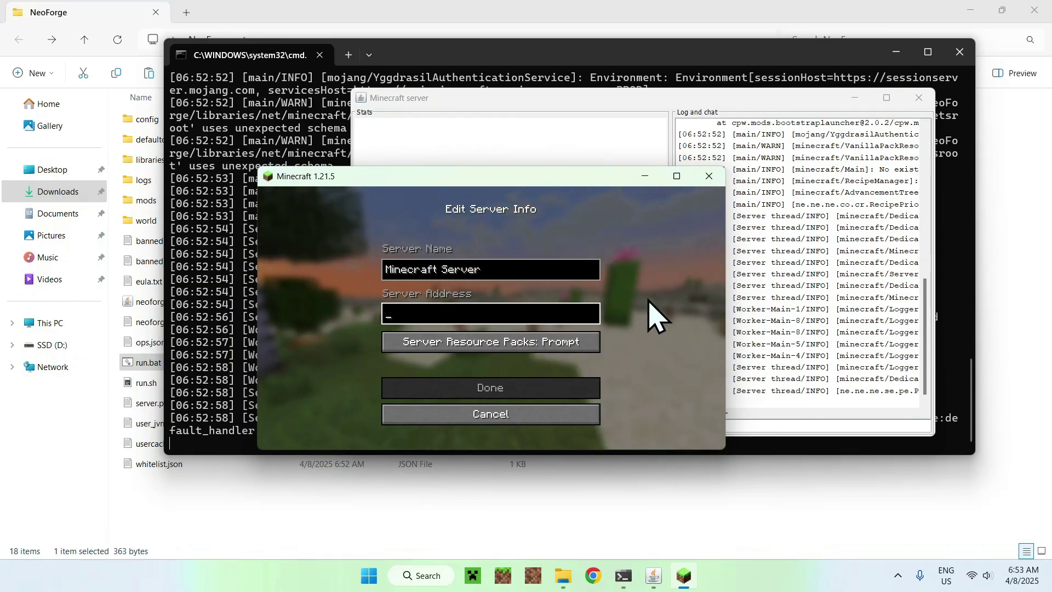
text(0.)
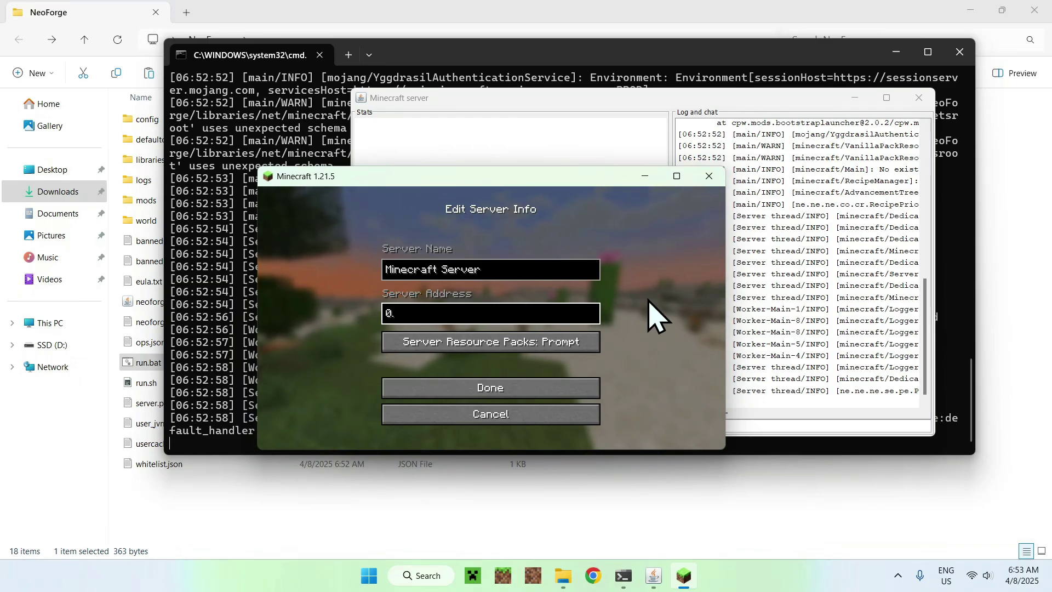
text(0.0.0)
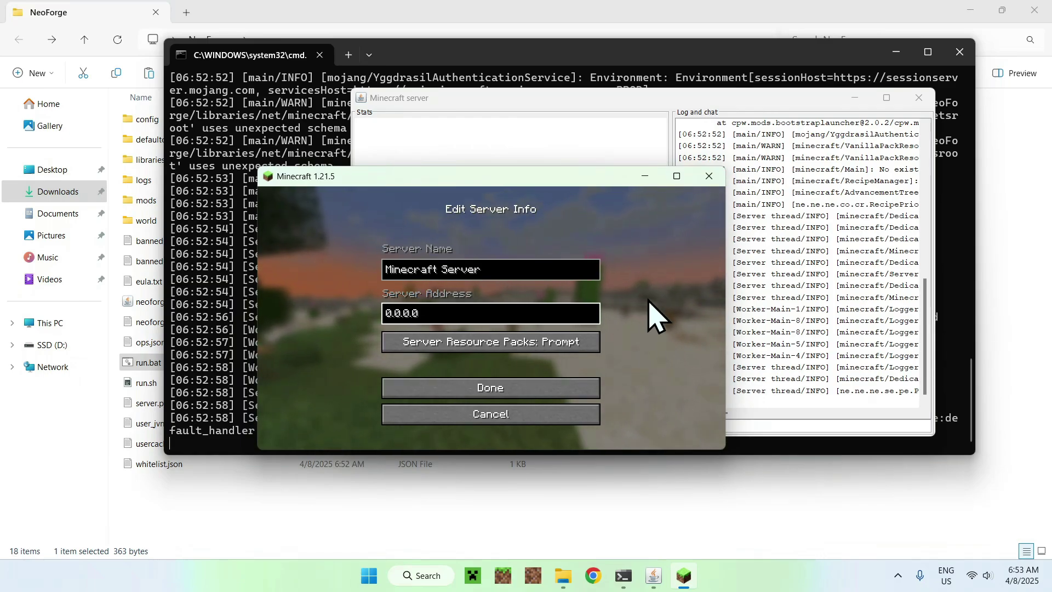
click(486, 387)
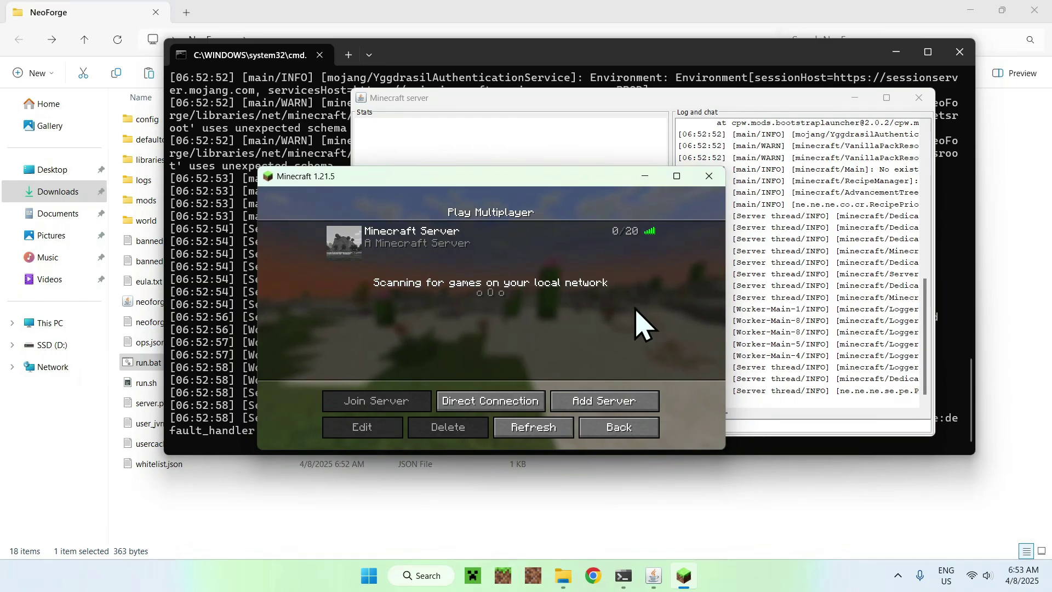
Step: Open the Pine Wi-Fi network's properties from the network quick settings
click(973, 574)
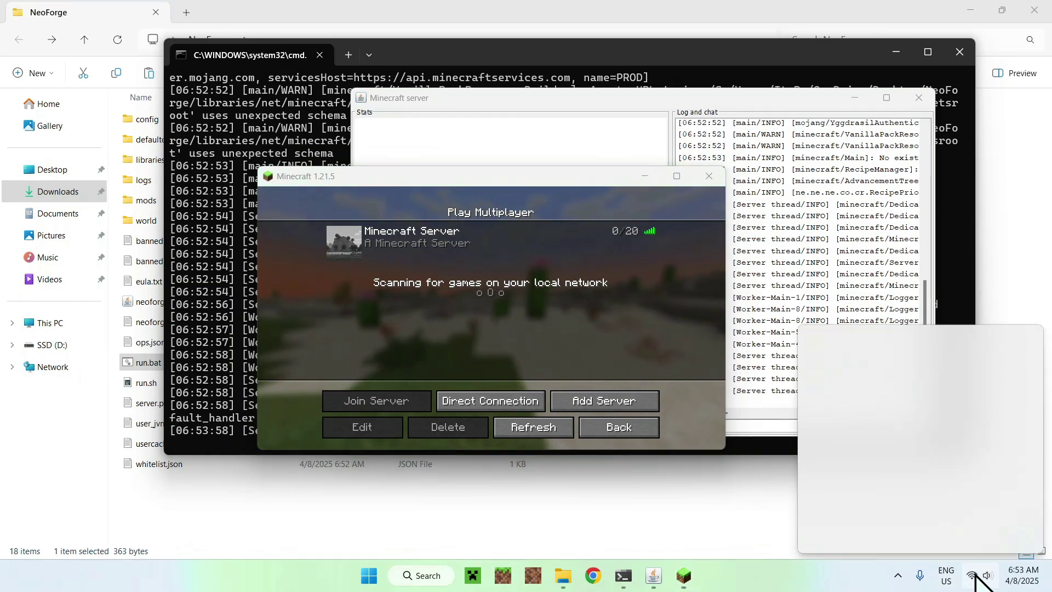
click(864, 356)
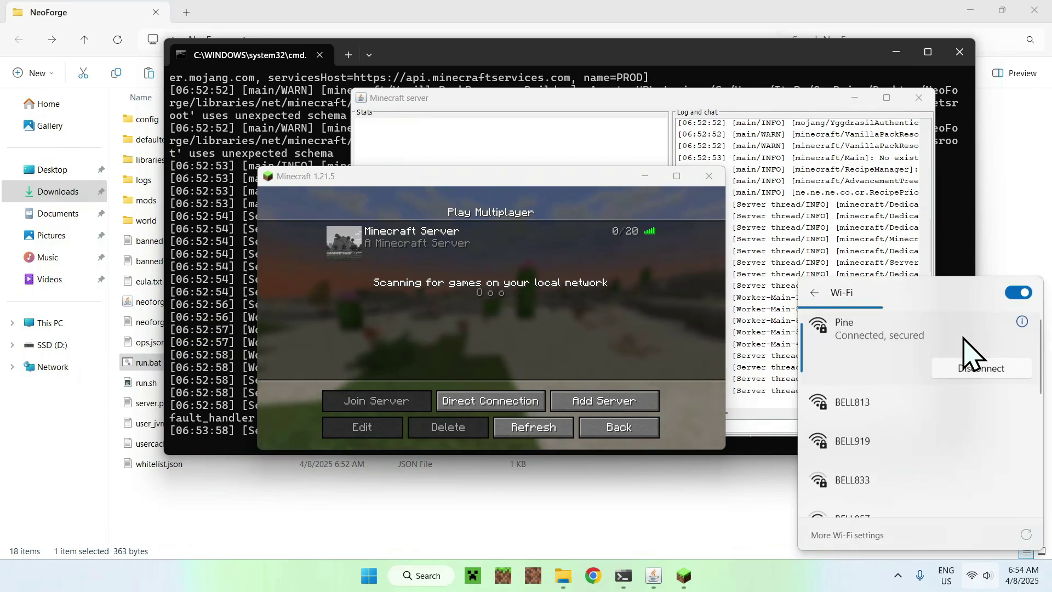
click(1022, 321)
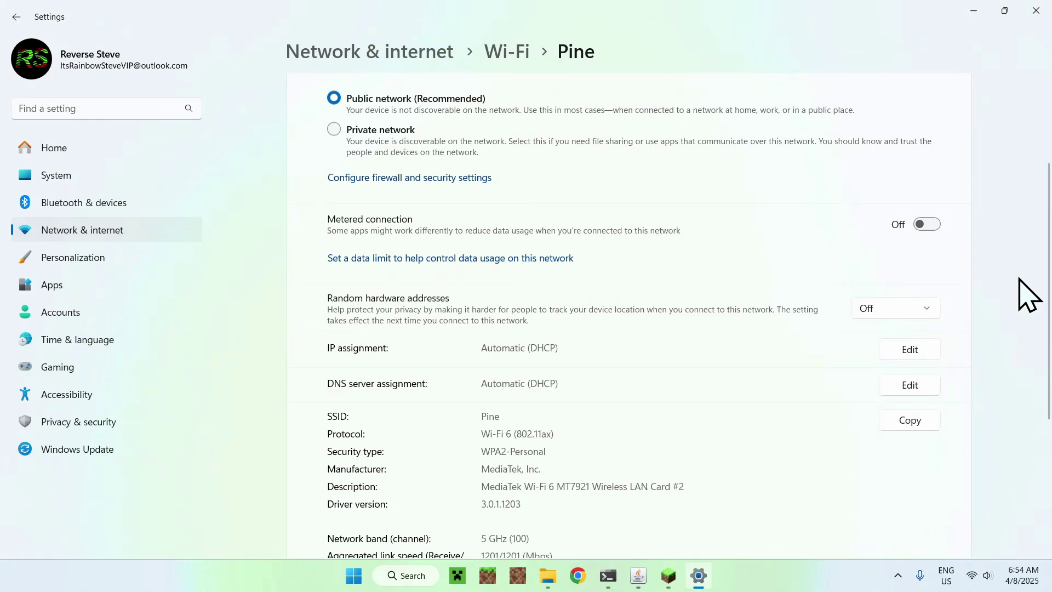
Step: Copy the IPv4 address 192.168.2.25 listed in the network properties
drag(1048, 262, 1049, 306)
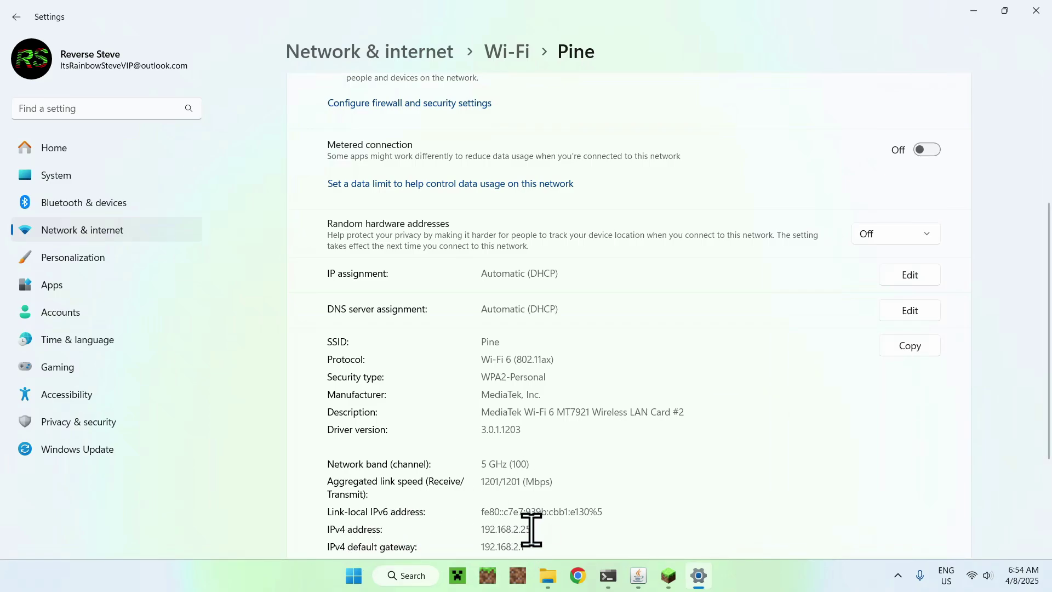
drag(530, 529, 478, 529)
right_click(507, 529)
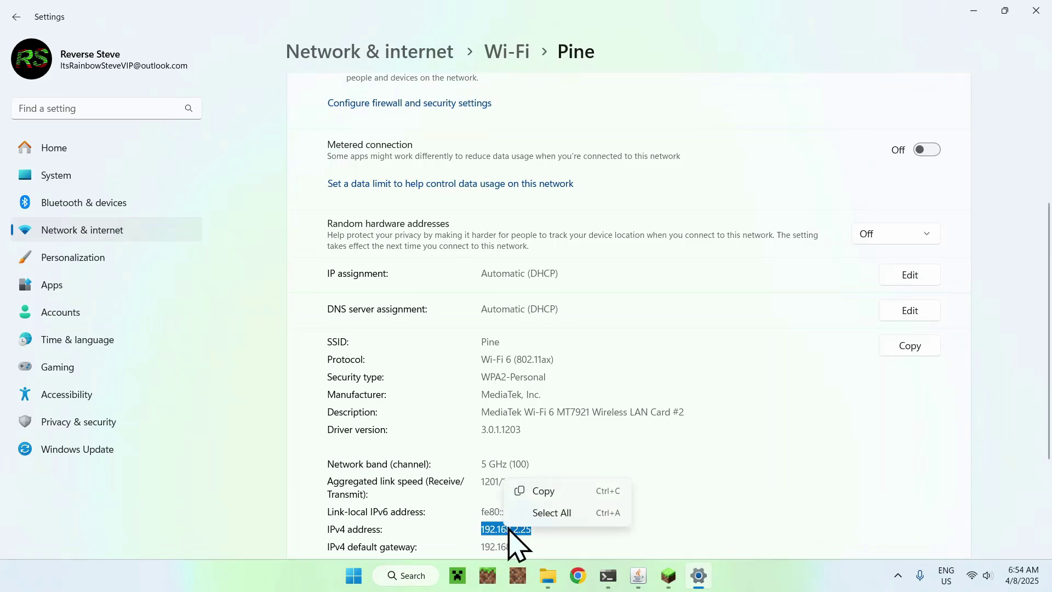
click(543, 491)
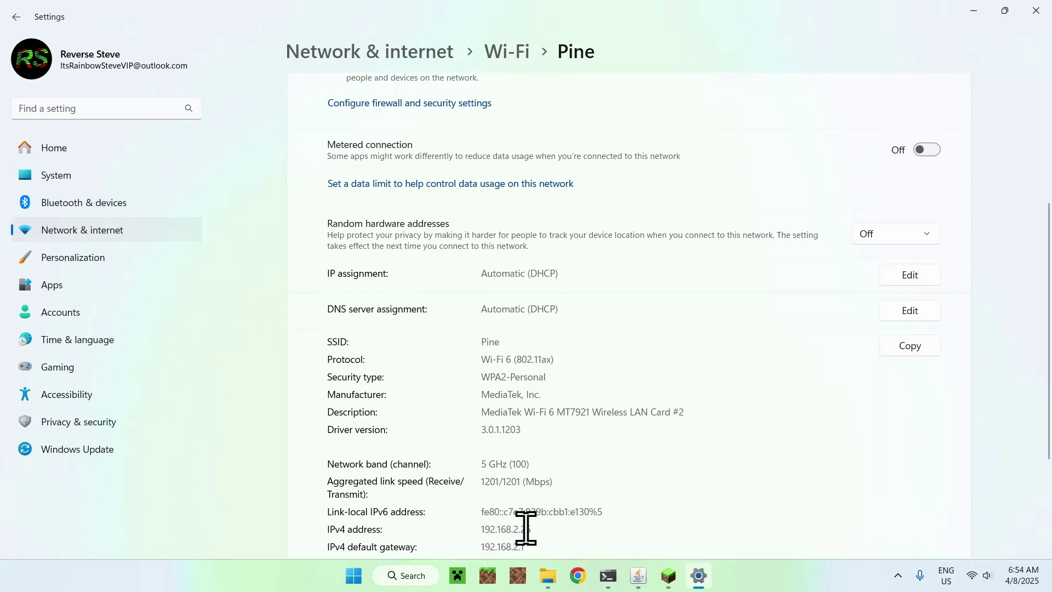
Step: Add a new Minecraft server entry with the pasted address 192.168.2.25
click(1035, 11)
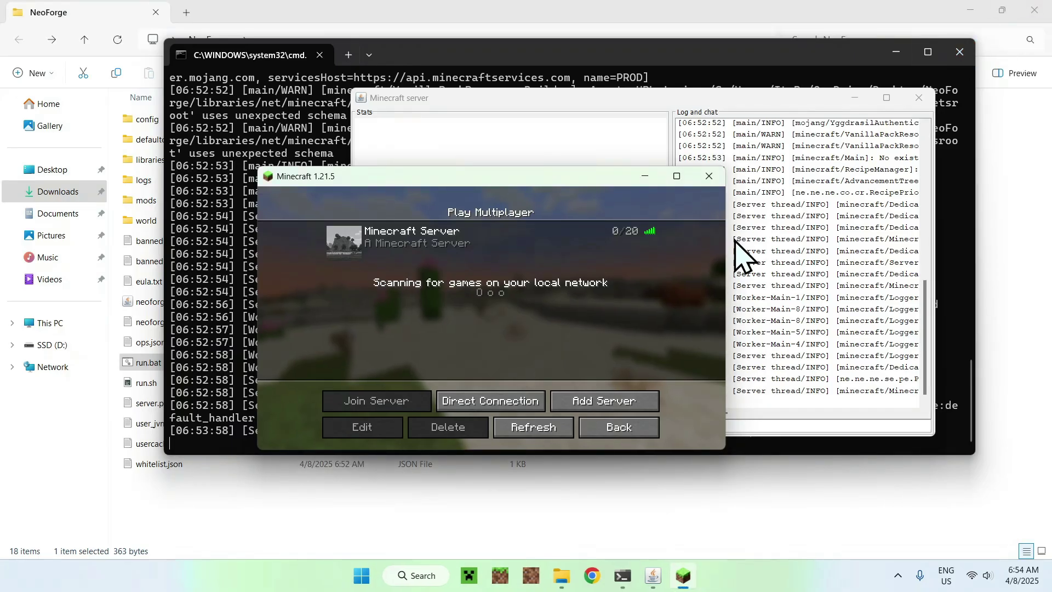
click(602, 402)
click(509, 319)
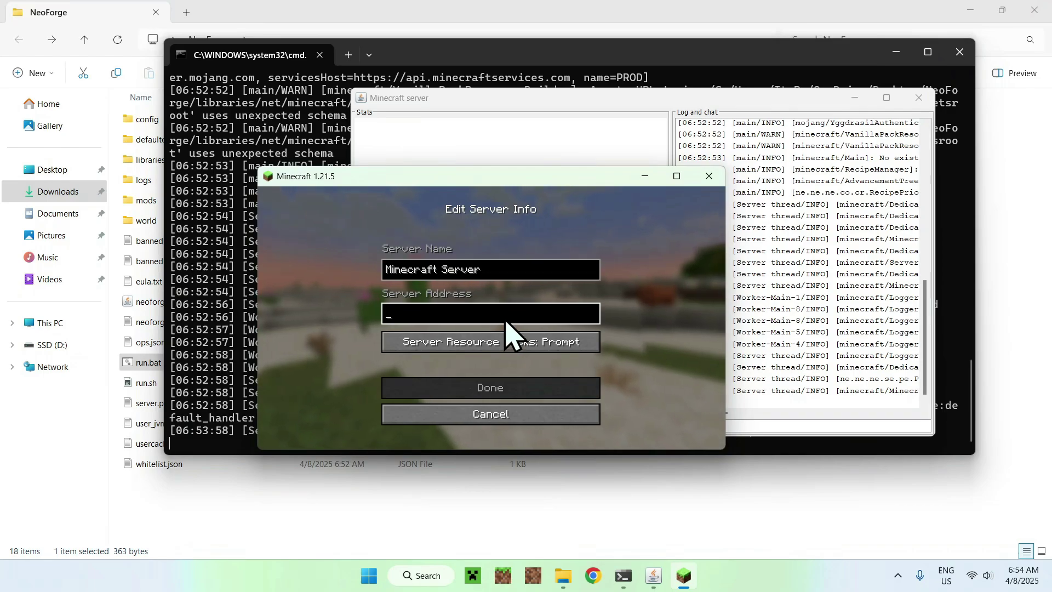
key(ctrl+v)
click(427, 389)
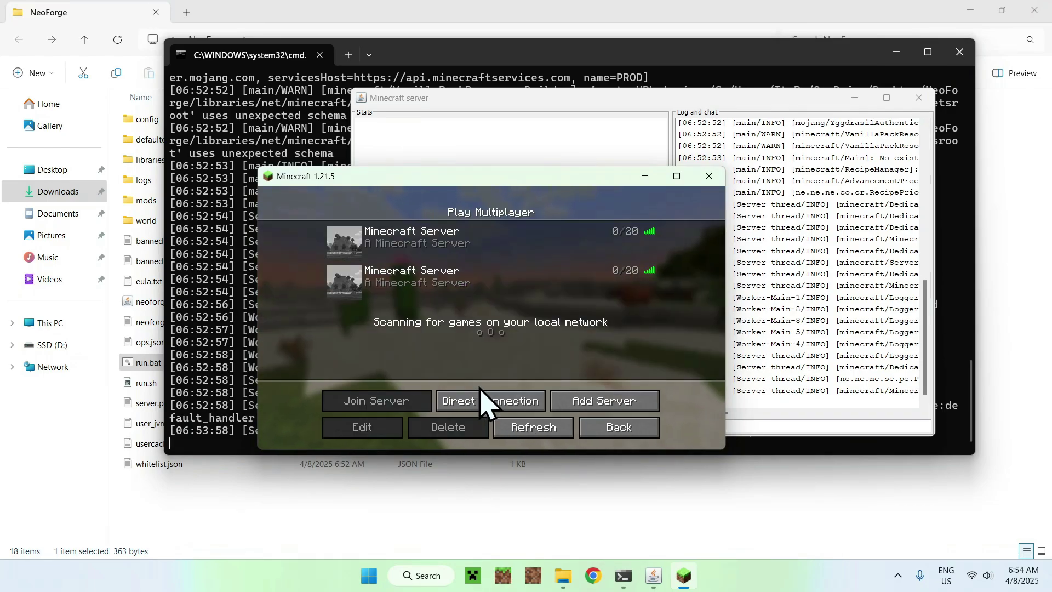
Step: Check the new second server entry's details and close them unchanged
click(414, 291)
click(368, 428)
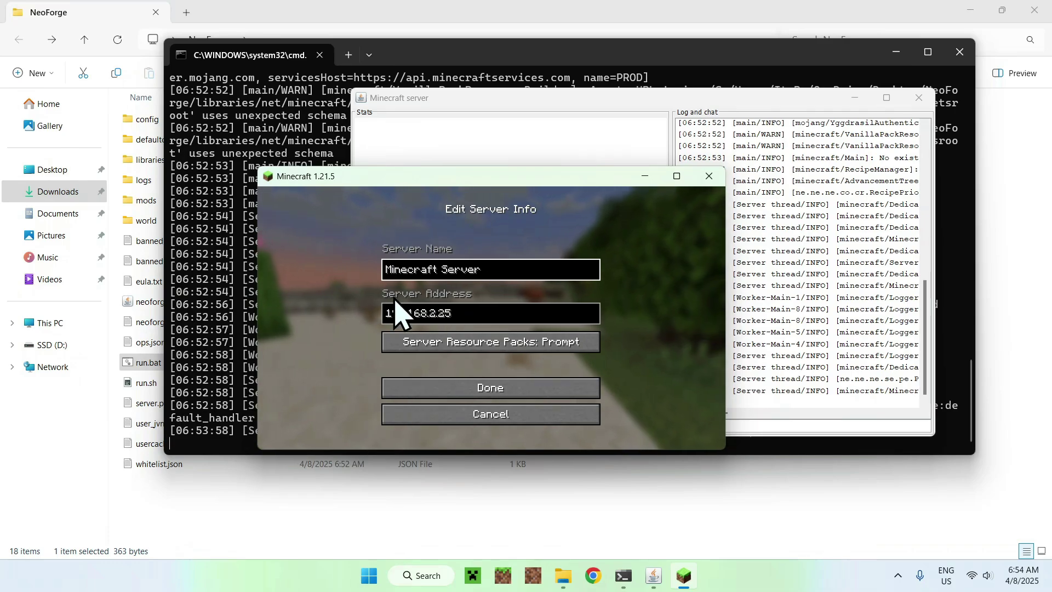
click(492, 417)
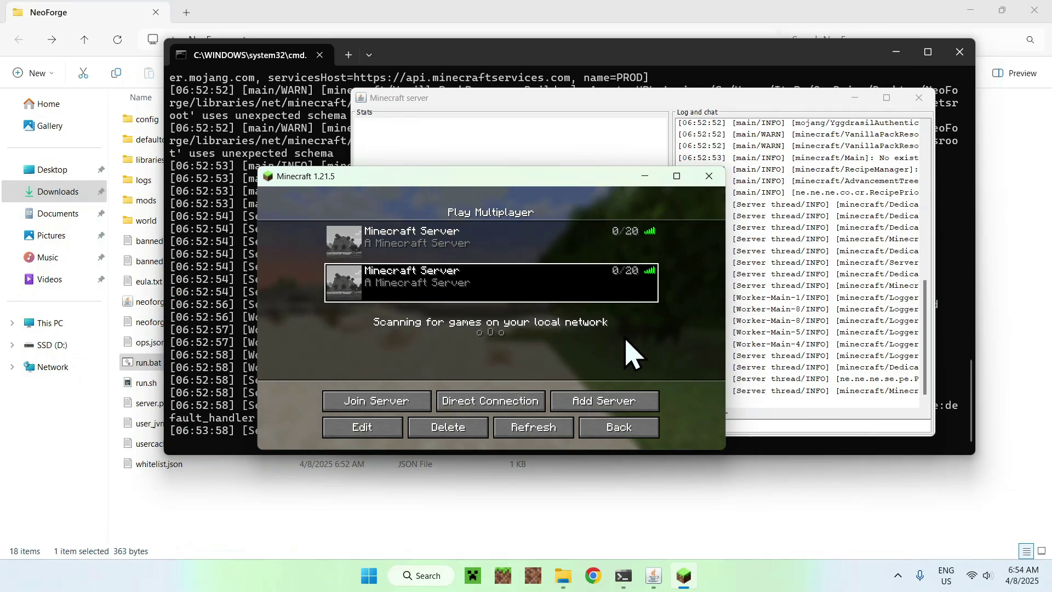
Step: Join the second server at 192.168.2.25 and walk forward through the forest
click(347, 282)
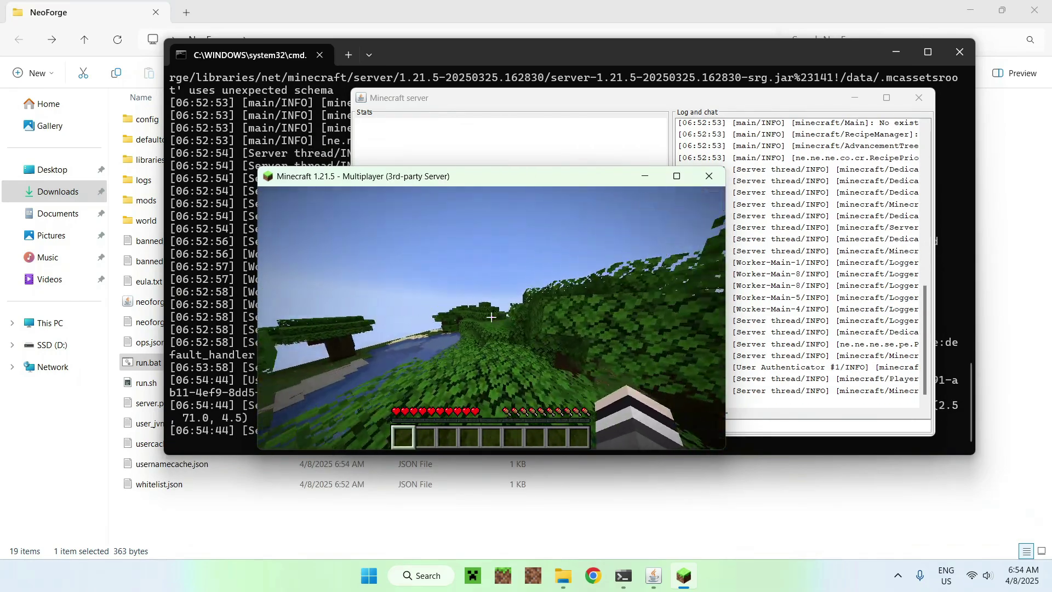
key(w)
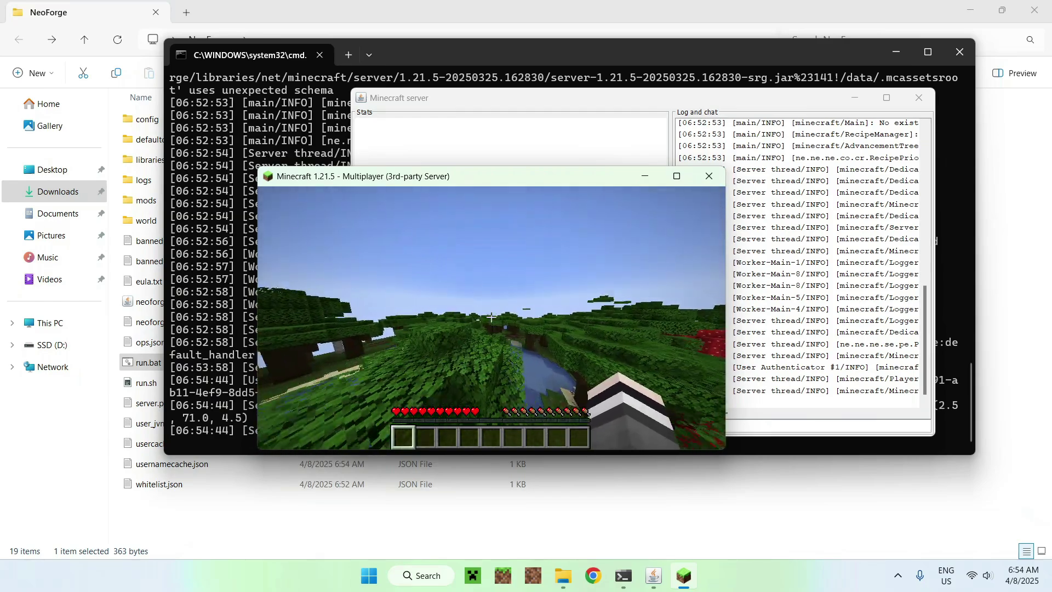
key(Escape)
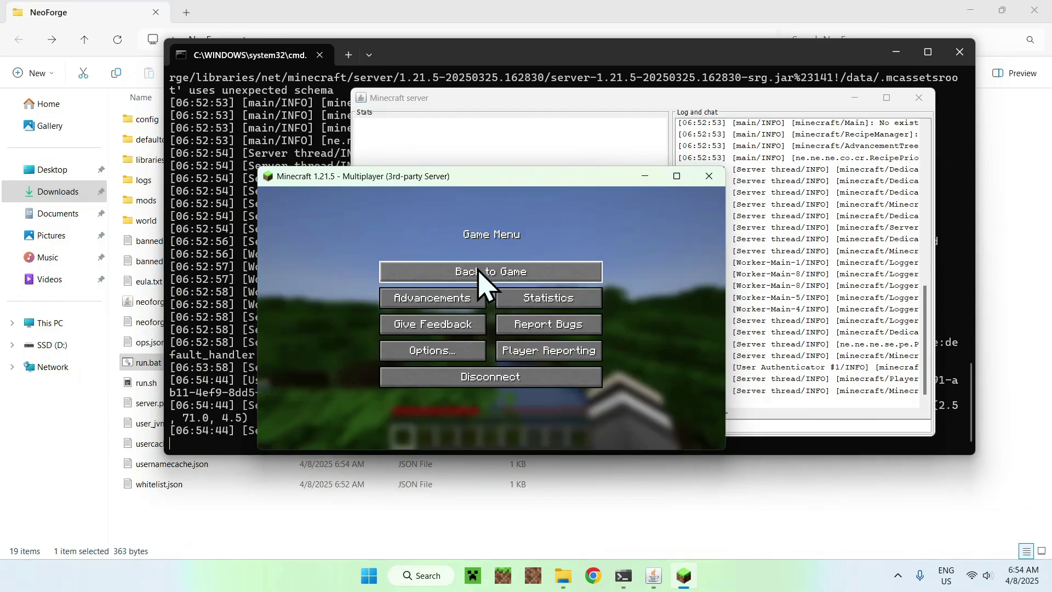
mouse_move(490, 176)
mouse_down()
mouse_move(534, 353)
mouse_move(500, 277)
mouse_move(496, 184)
mouse_up()
click(500, 277)
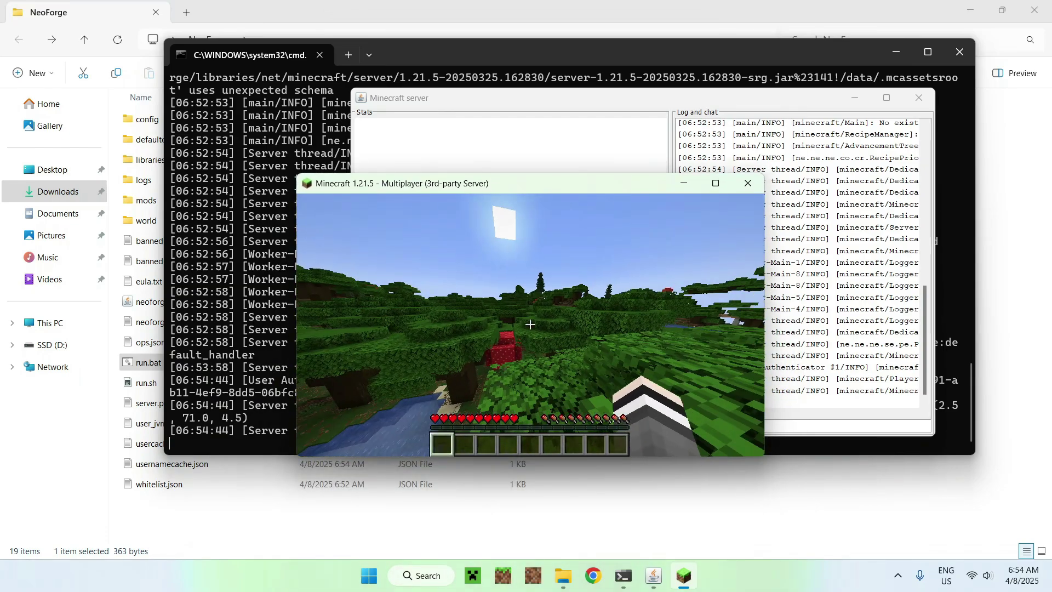
Step: Check the F3 debug overlay to confirm the NeoForge server, then hide it and pause
key(F3)
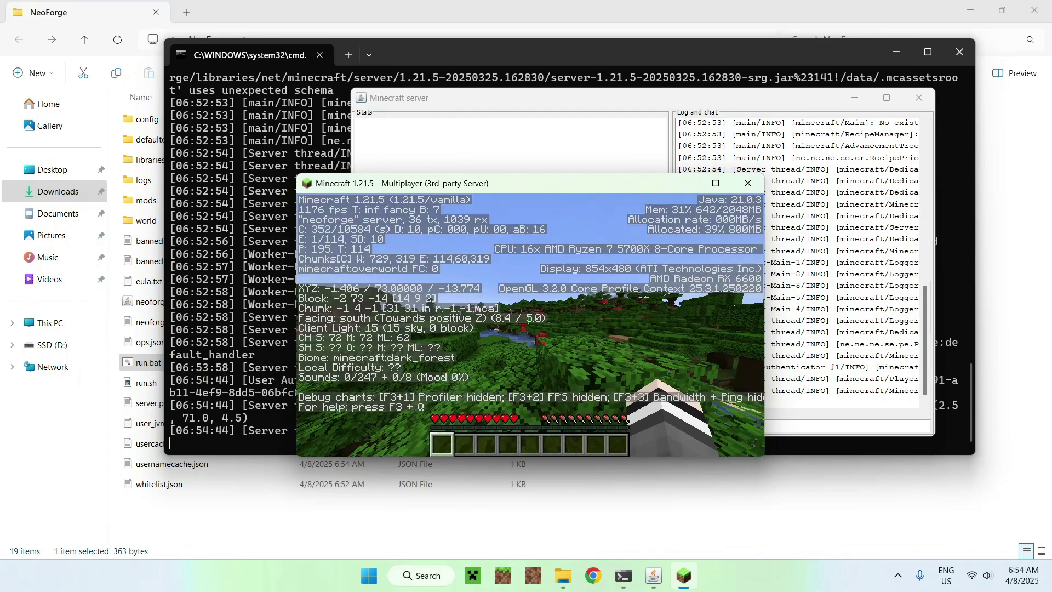
key(F3+Escape)
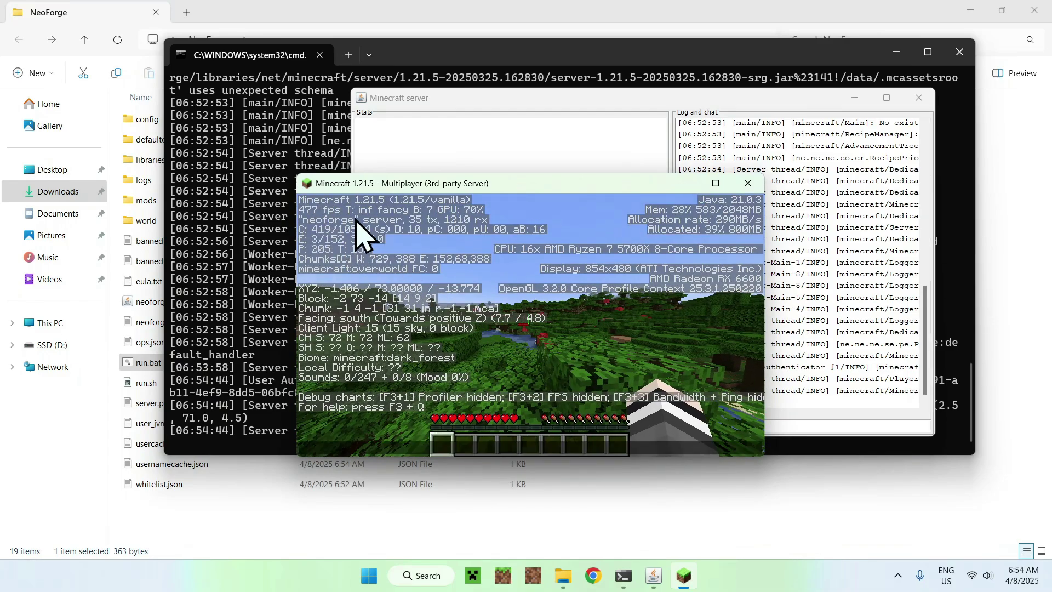
click(397, 229)
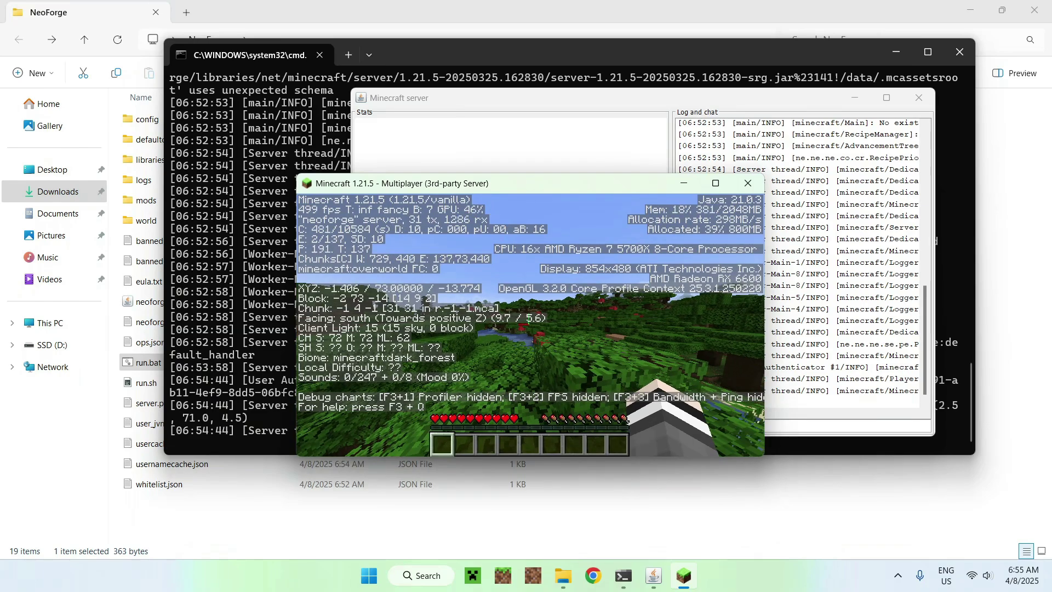
key(F3)
key(Escape)
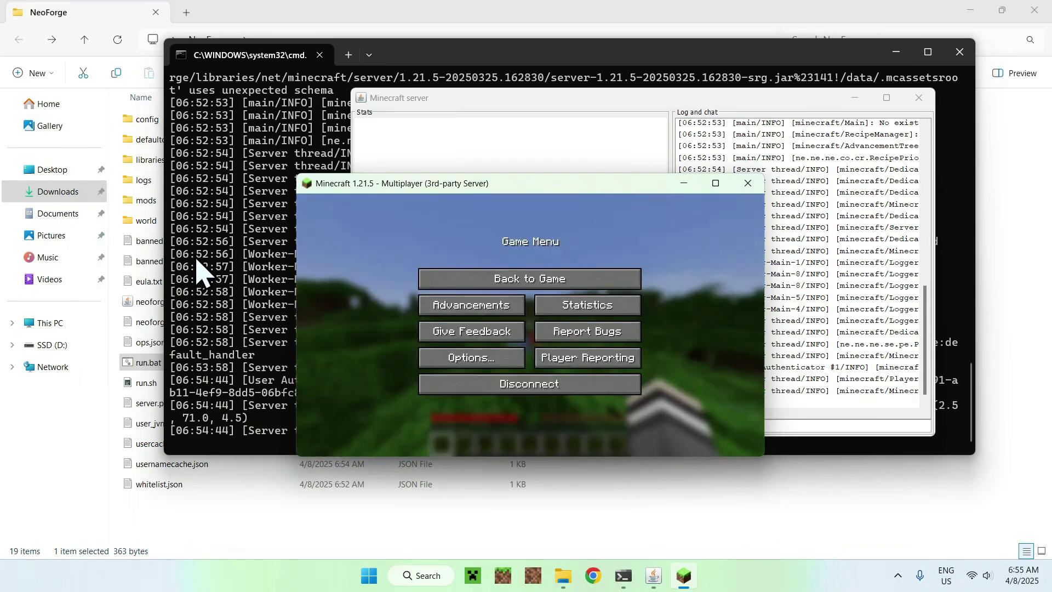
click(150, 208)
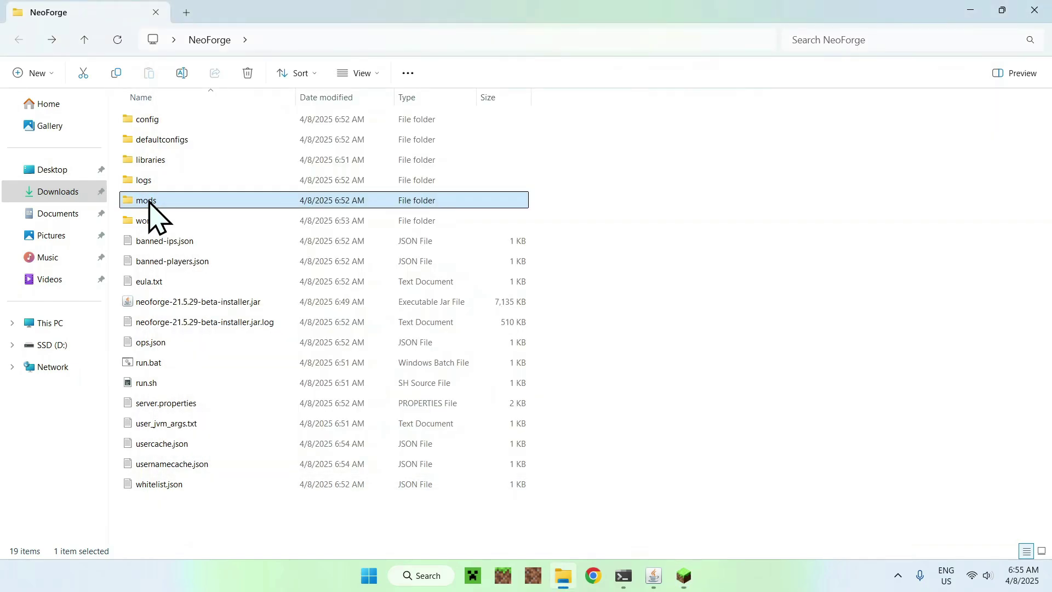
double_click(151, 208)
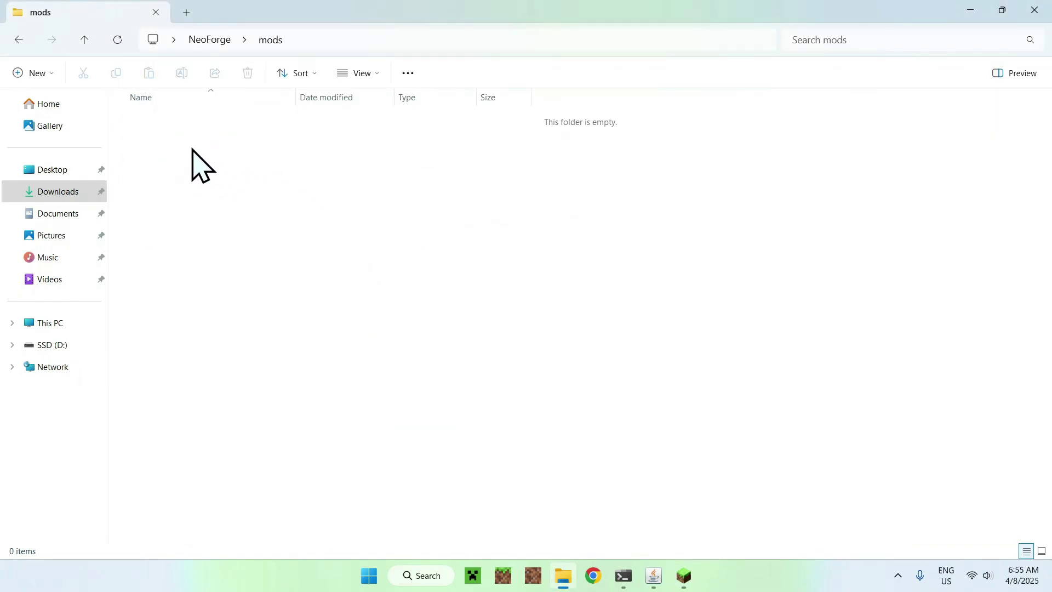
click(206, 39)
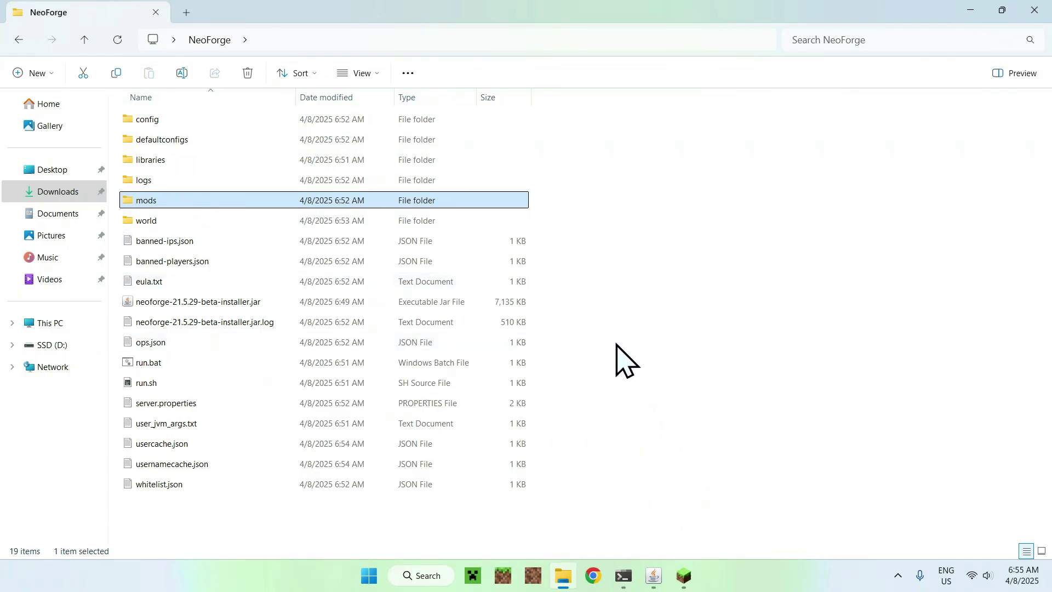
Step: Disconnect from the NeoForge server and return to the title screen
click(684, 574)
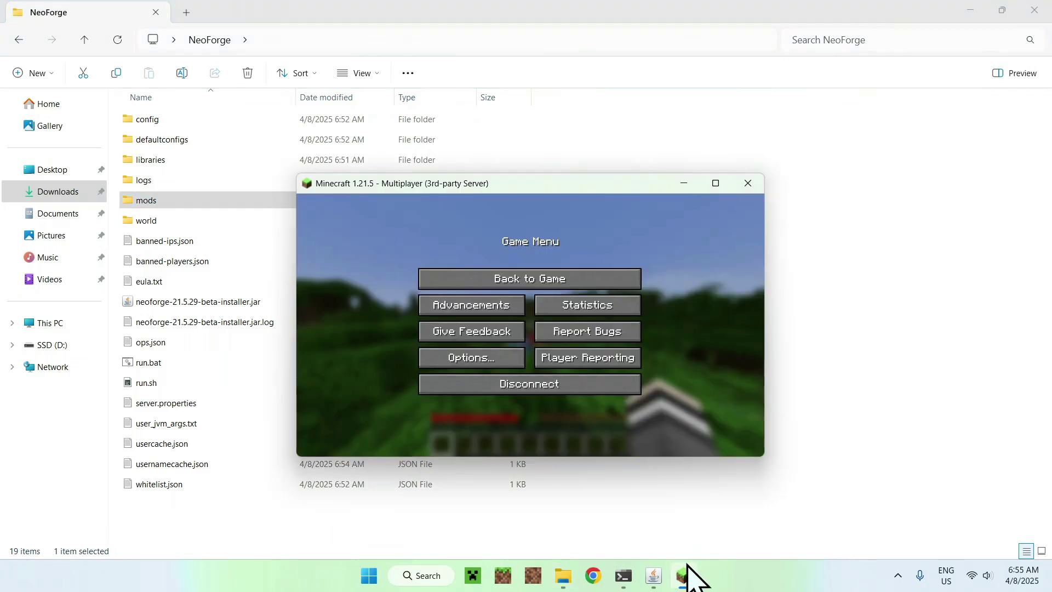
click(557, 280)
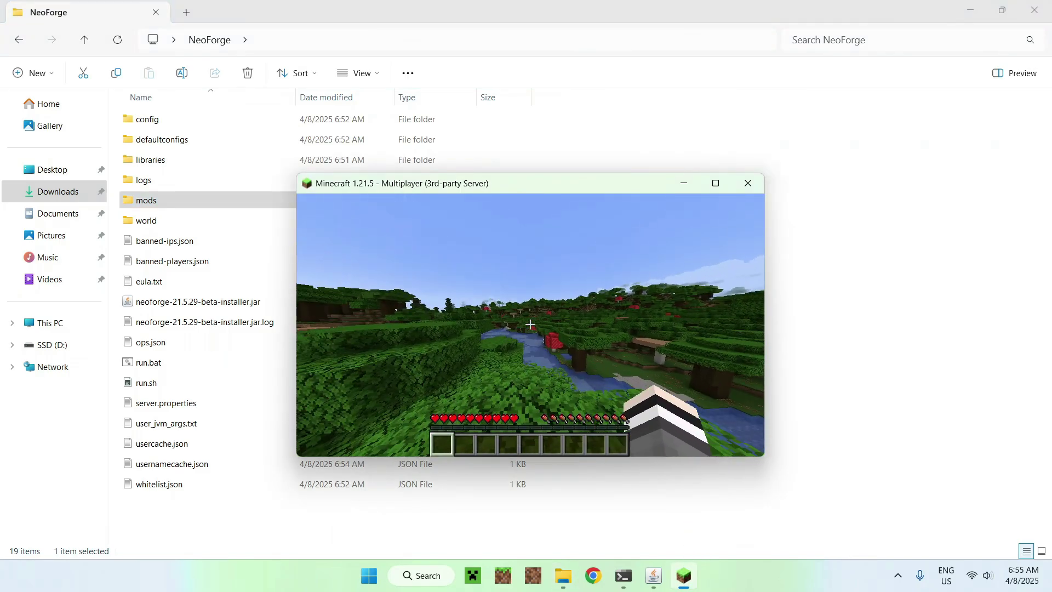
key(Escape)
click(529, 380)
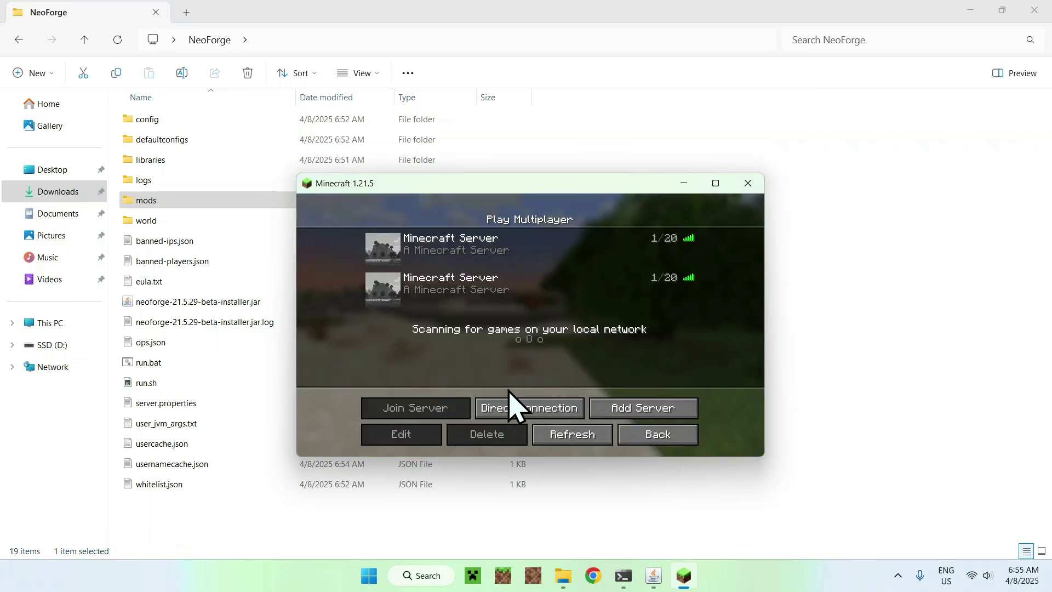
click(652, 433)
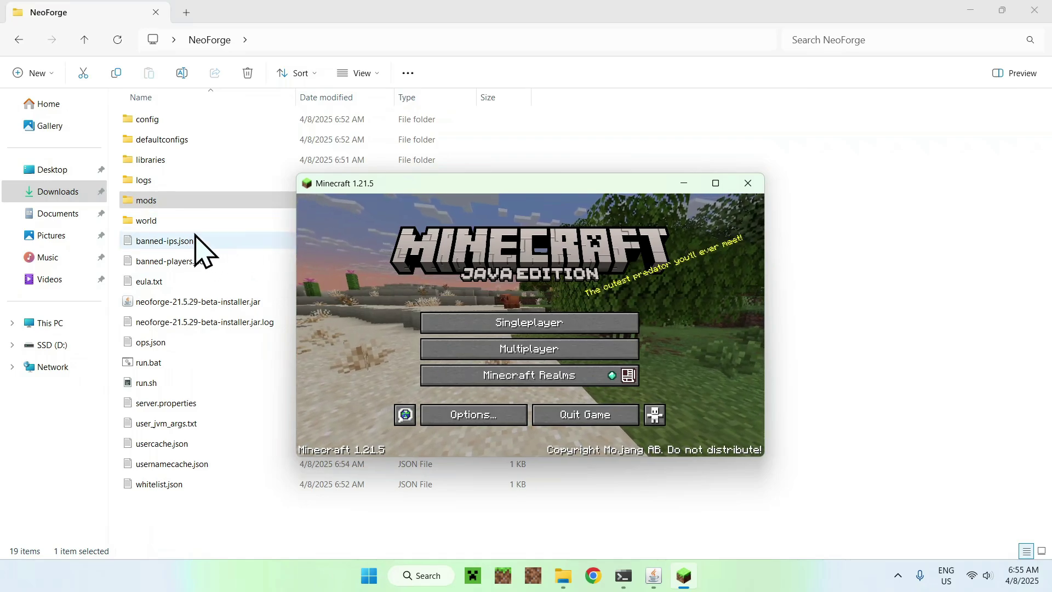
Step: Rejoin the second server from the multiplayer list and walk toward the river
click(436, 353)
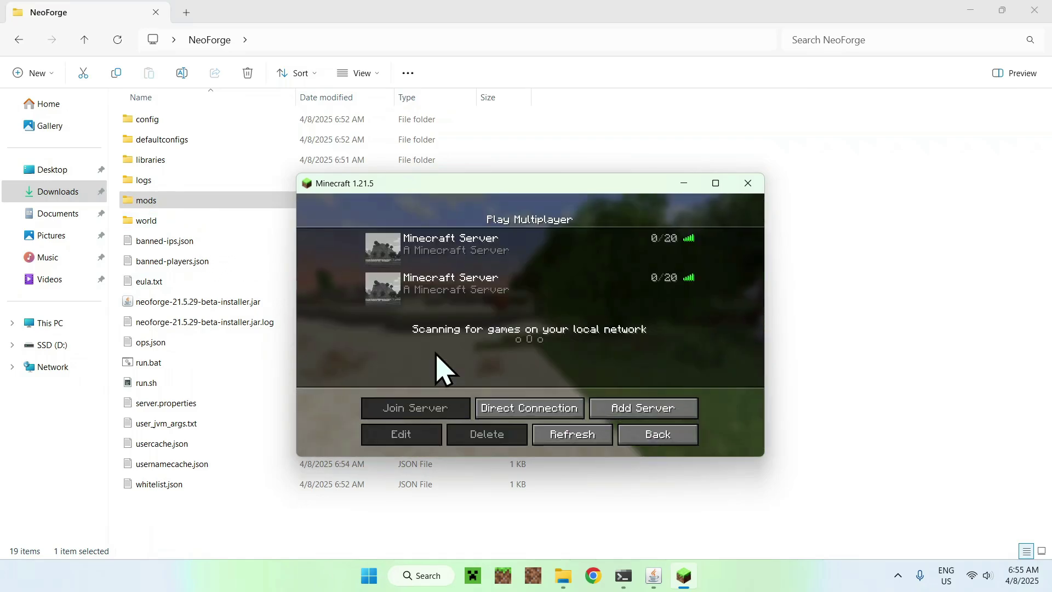
click(395, 293)
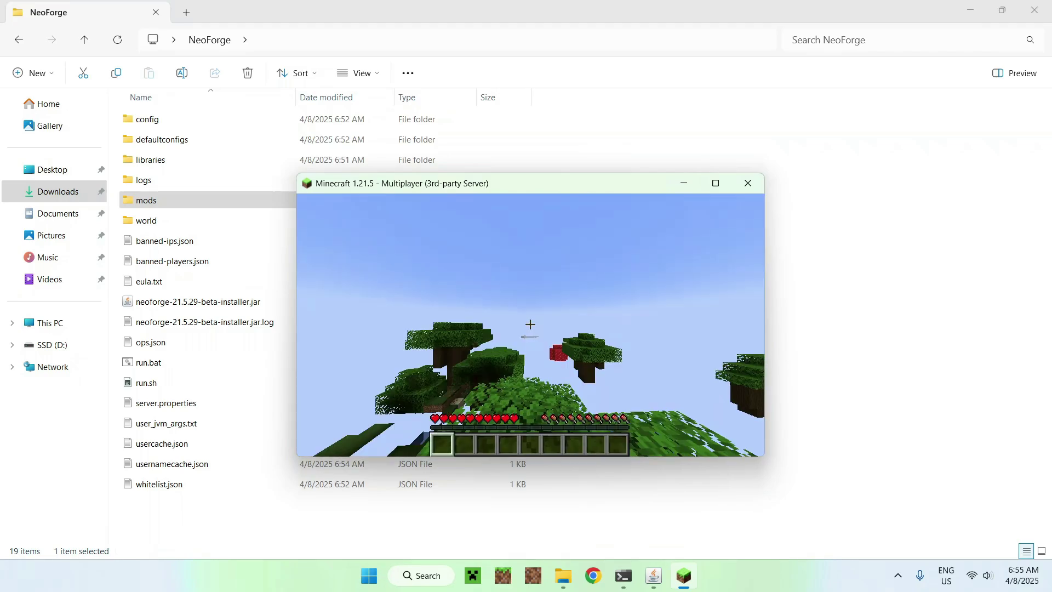
key(w)
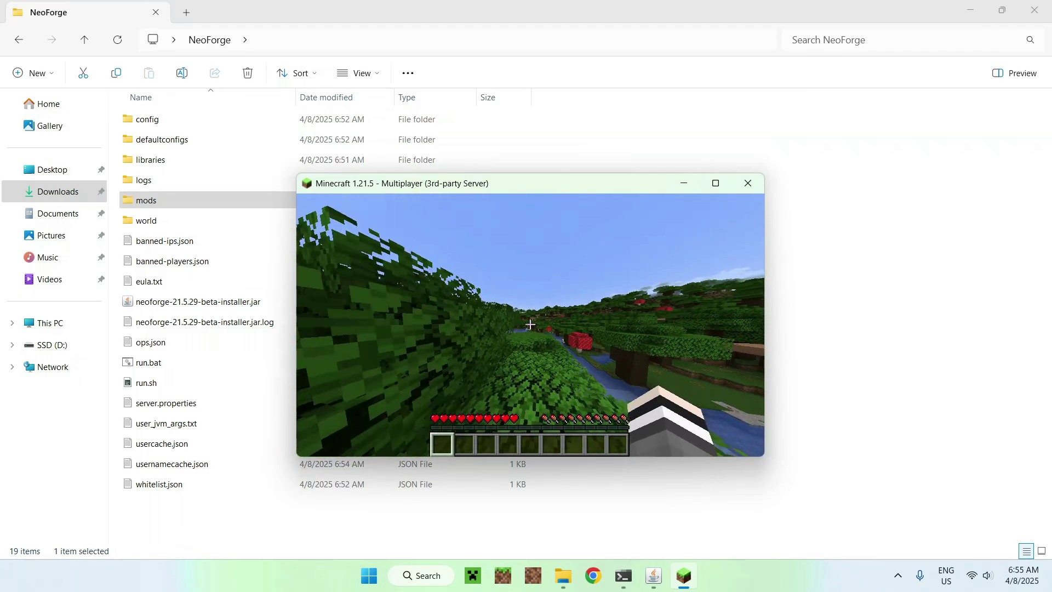